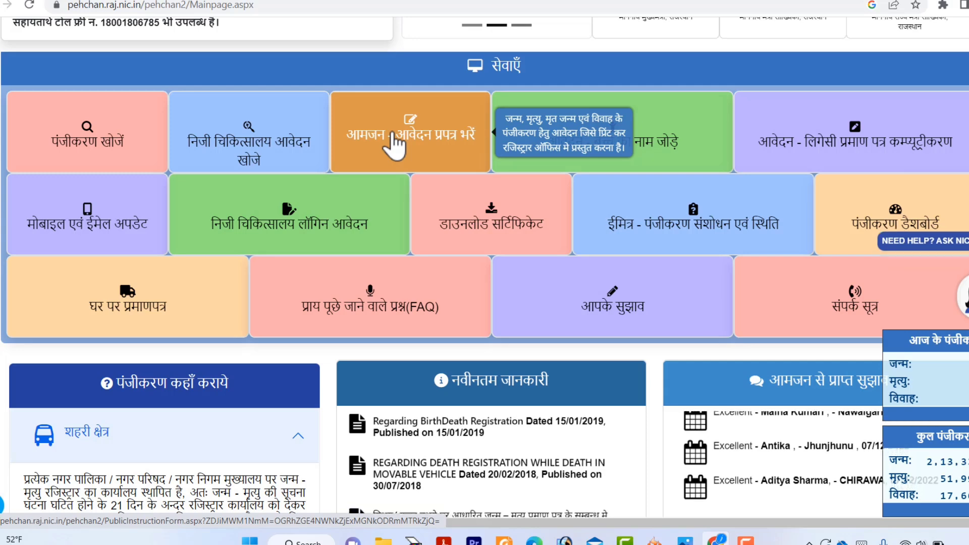
- Open the आमजन application guidelines, read the 30-day and one-year rules, and scroll to the application options
click(393, 136)
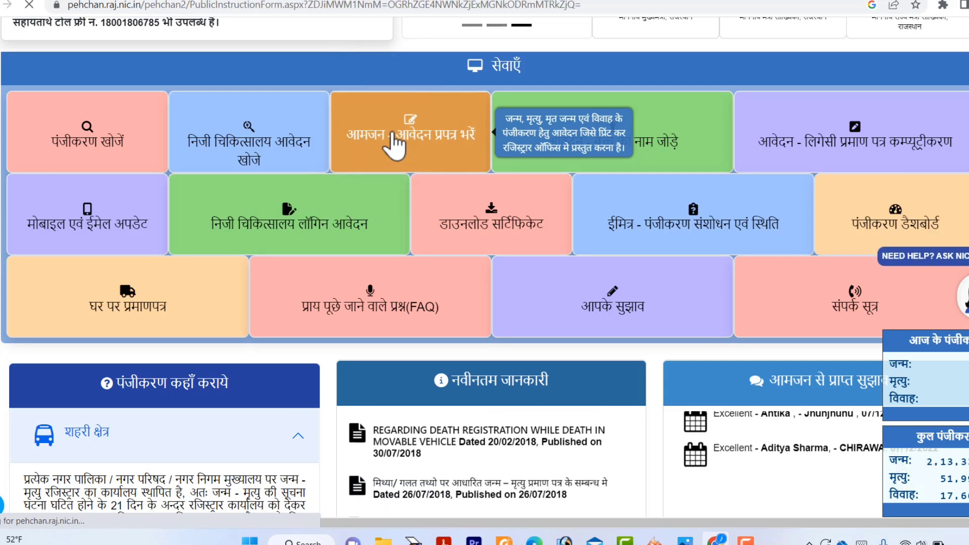
scroll(437, 147, down, 2)
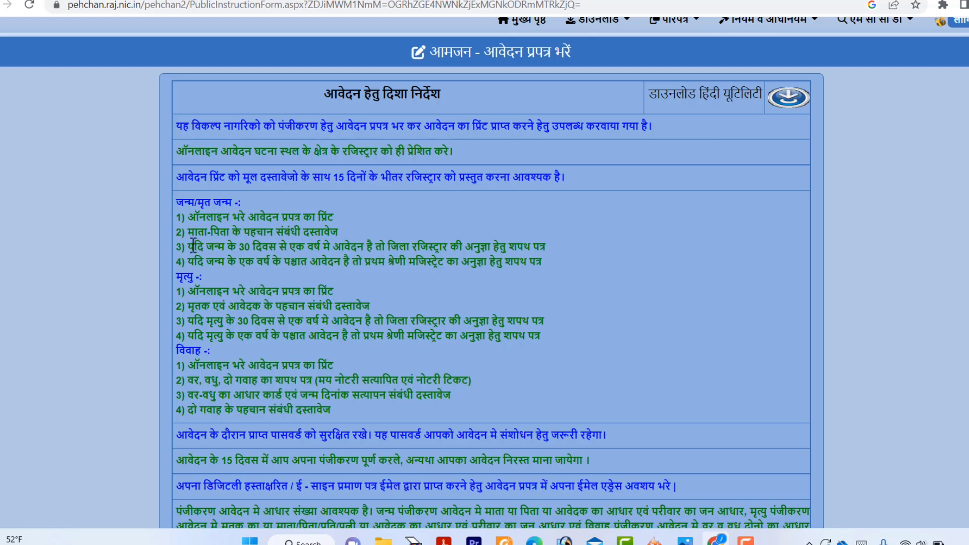
drag(185, 247, 298, 247)
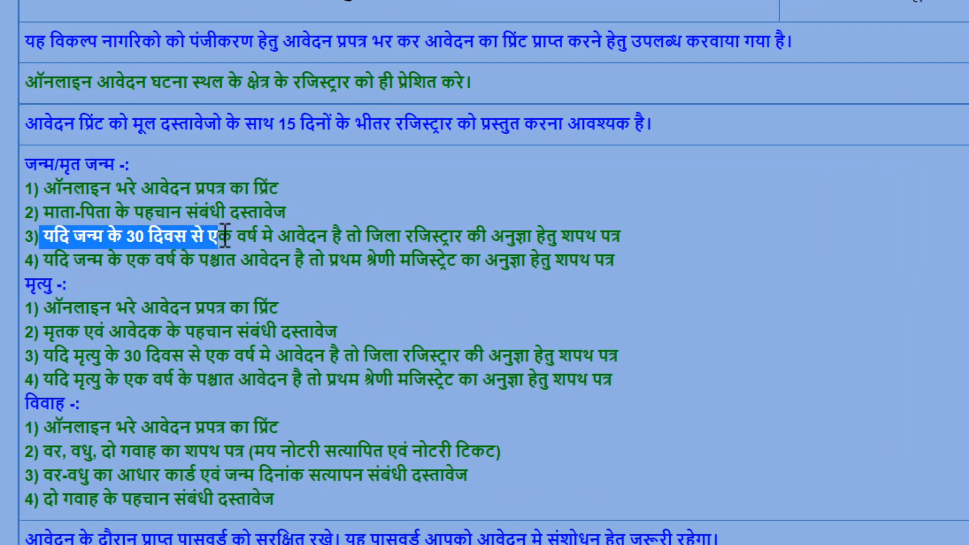
drag(224, 236, 629, 228)
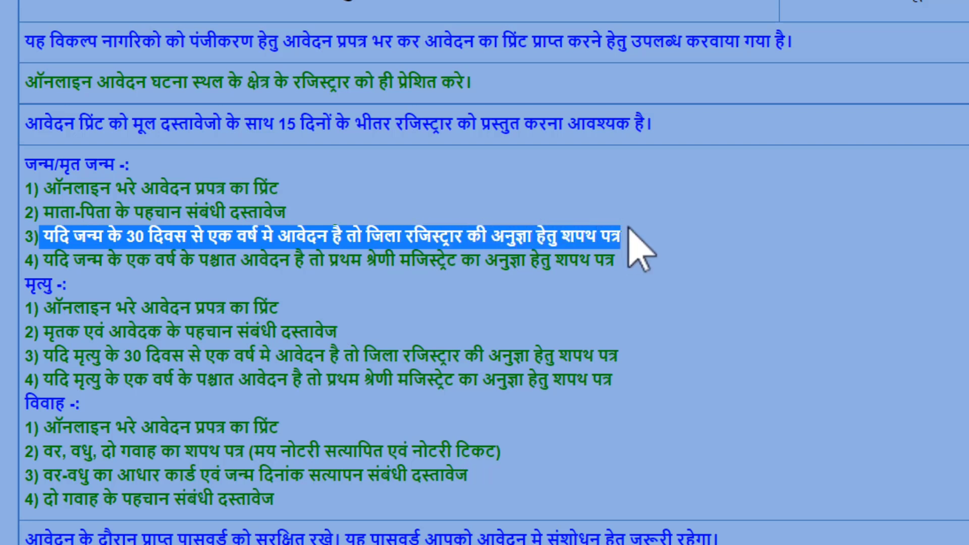
click(61, 262)
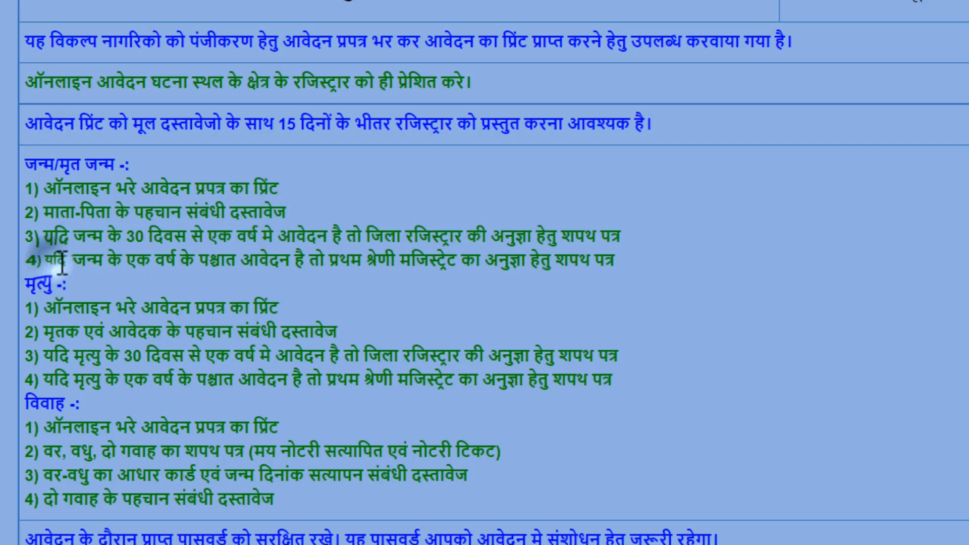
drag(62, 263, 629, 255)
click(660, 254)
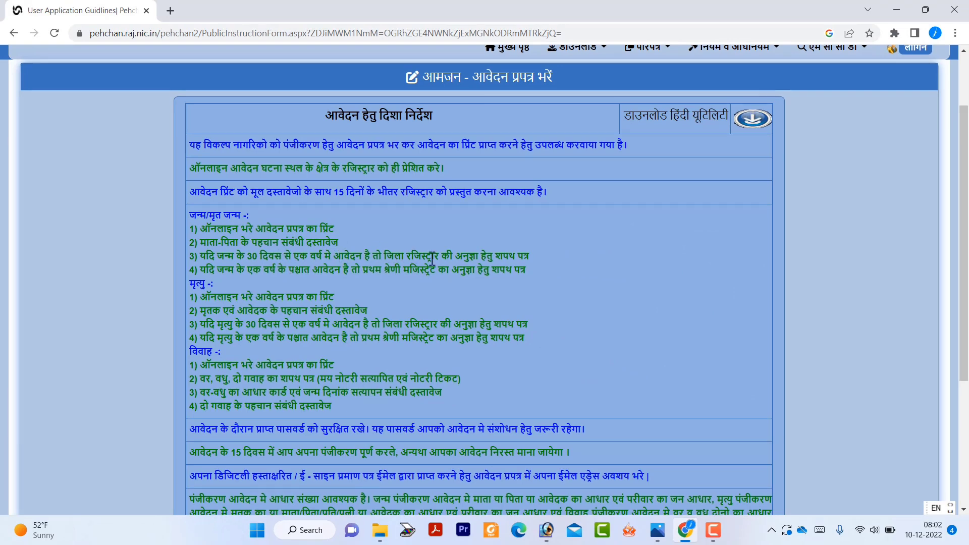
scroll(432, 258, down, 4)
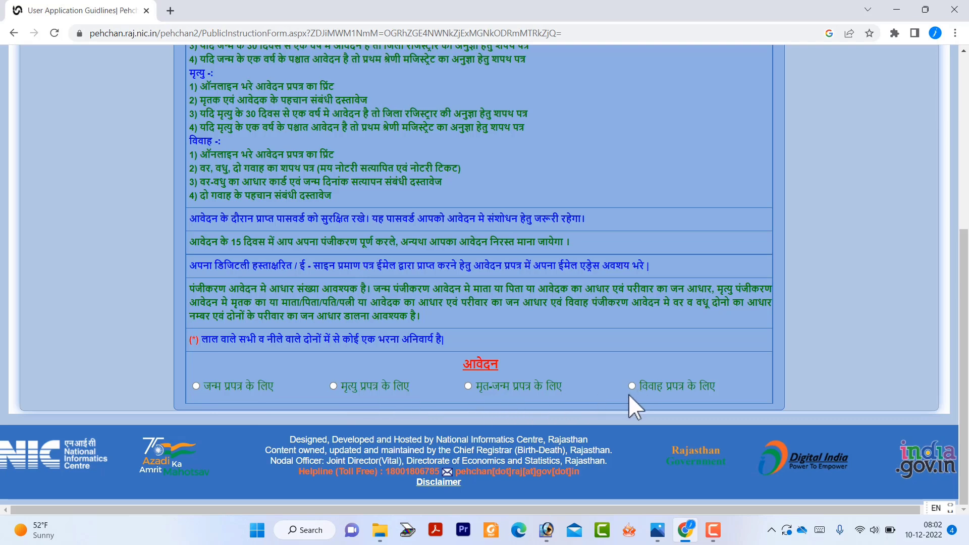
- Choose जन्म प्रपत्र के लिए as a new application and submit the captcha code
click(196, 386)
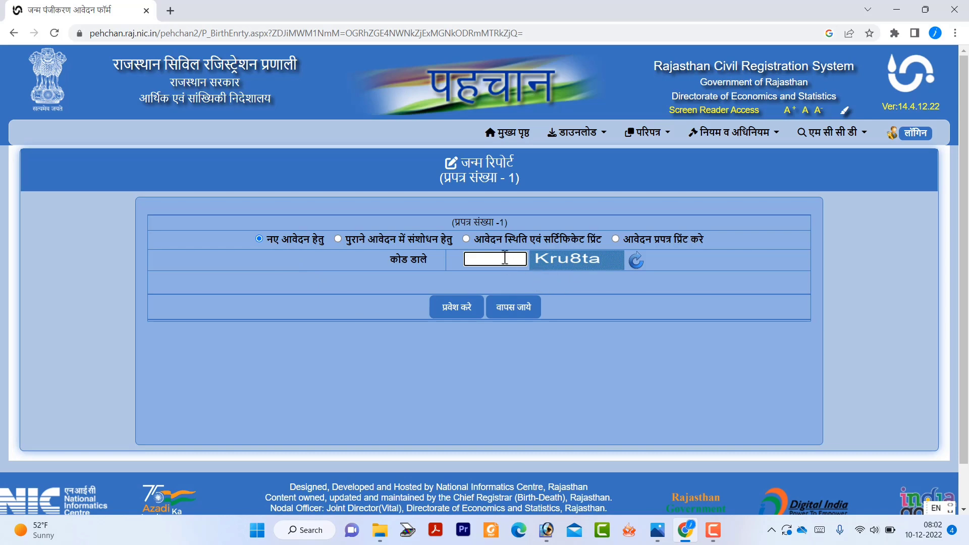
click(456, 308)
scroll(440, 142, down, 3)
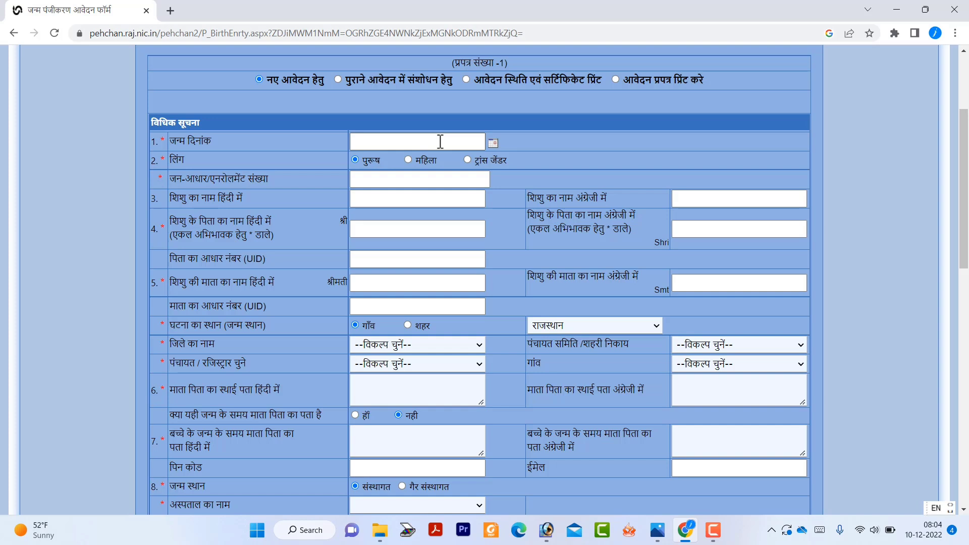
- Pick 14 November 2022 as the child's date of birth in the calendar
click(440, 141)
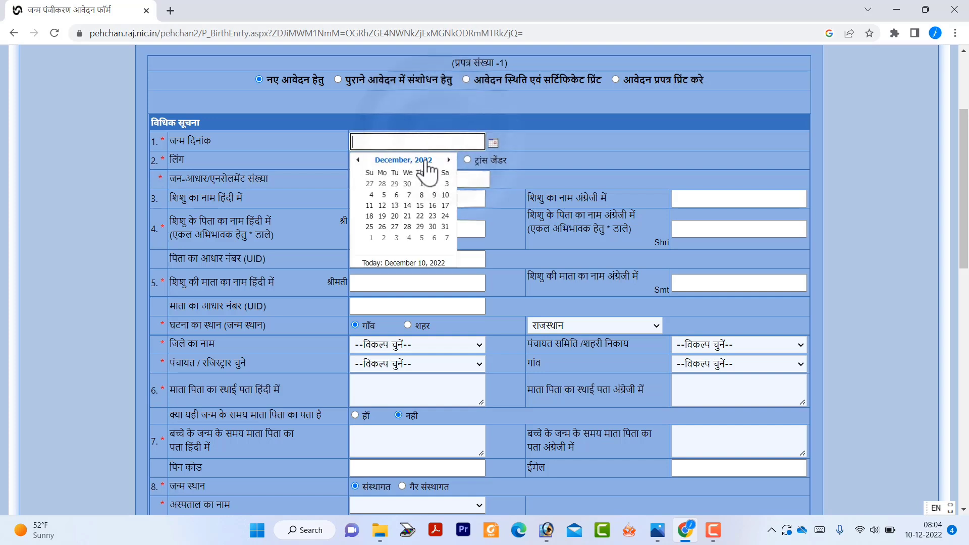
click(388, 161)
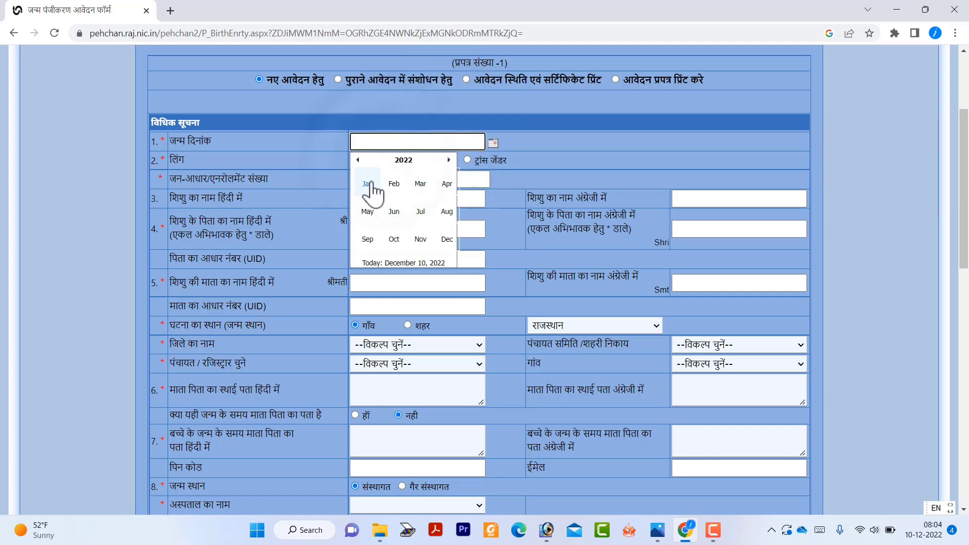
click(418, 246)
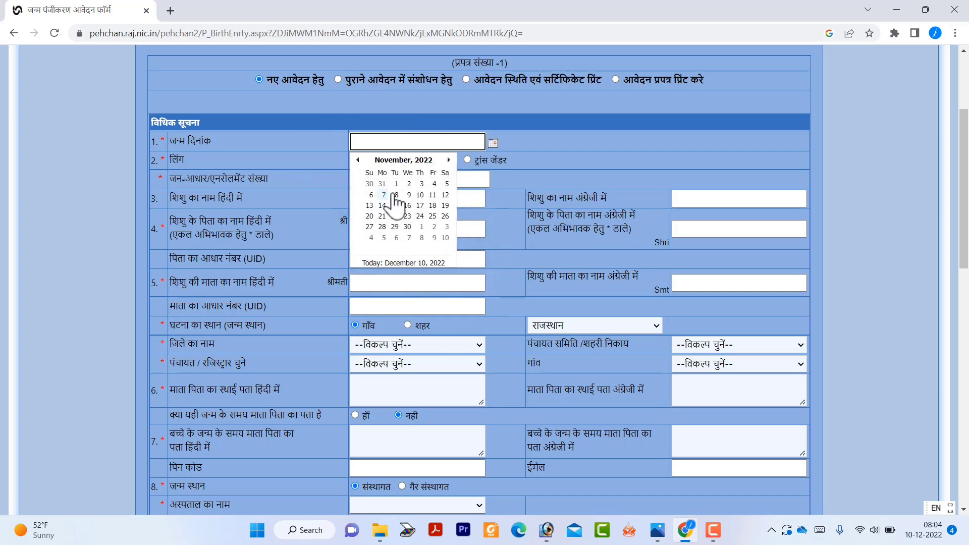
click(422, 205)
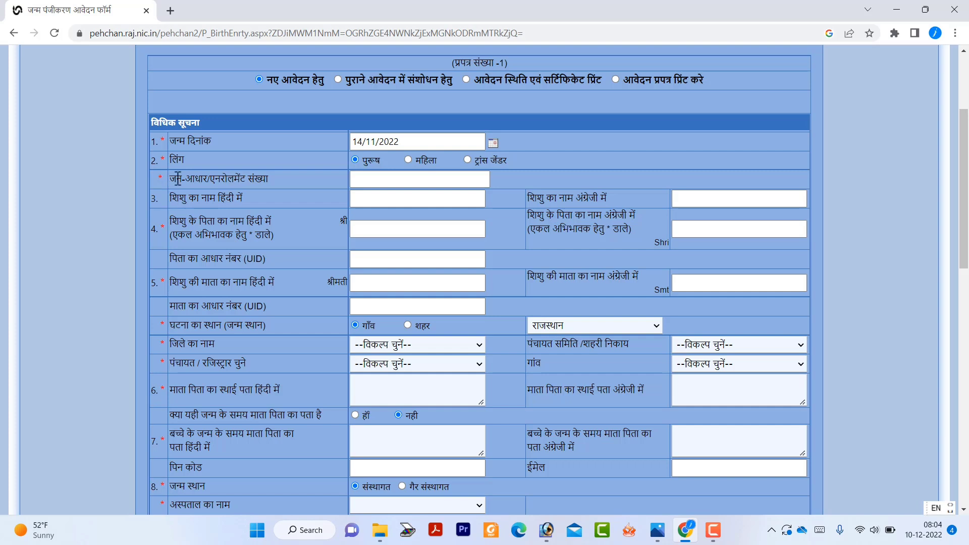
drag(170, 179, 270, 184)
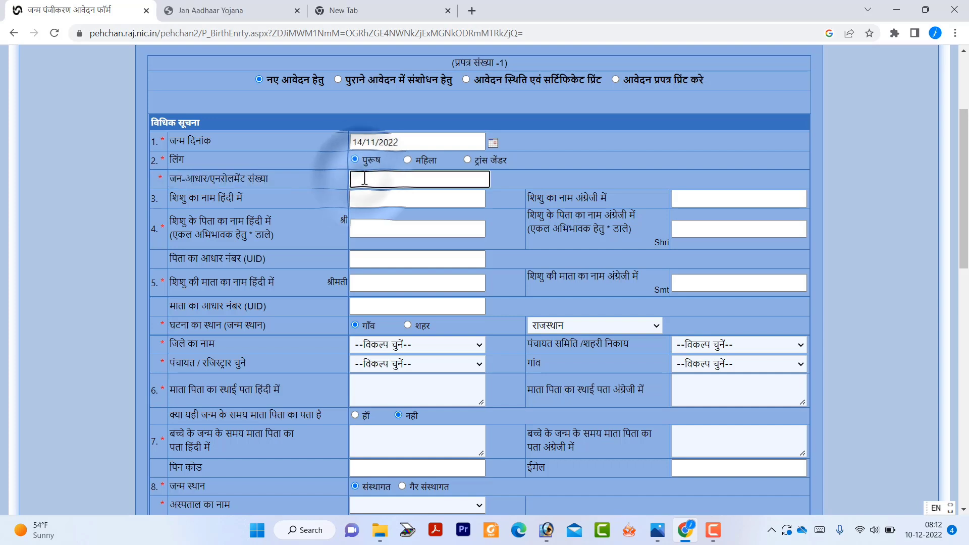
- Paste the family's Jan-Aadhaar number and load its family member list
click(363, 179)
key(ctrl+v)
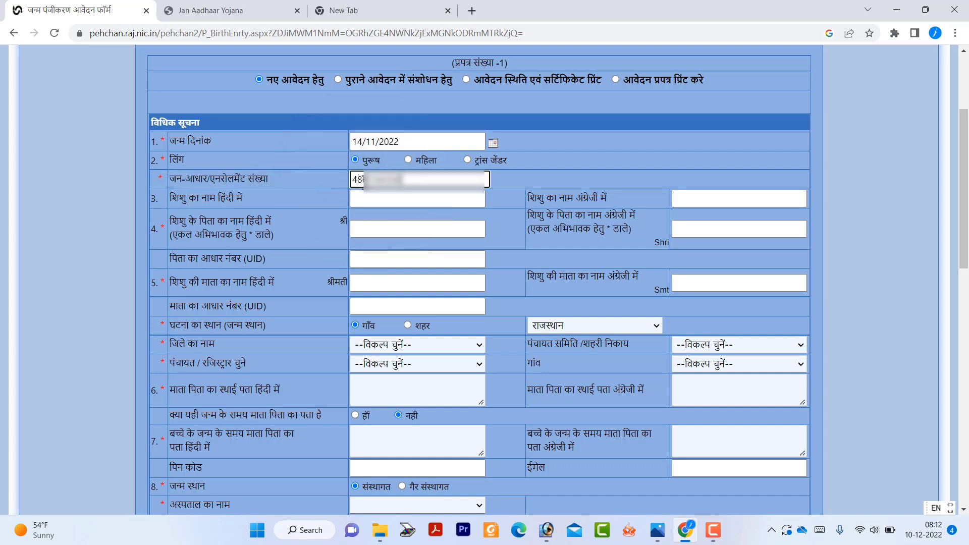
click(321, 193)
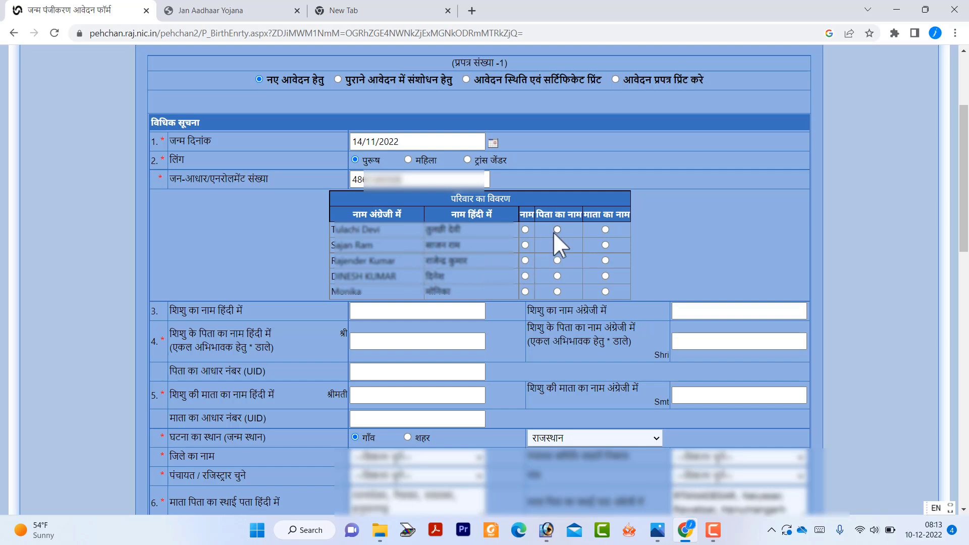
- Mark the third family member as father and the last member as mother
click(556, 261)
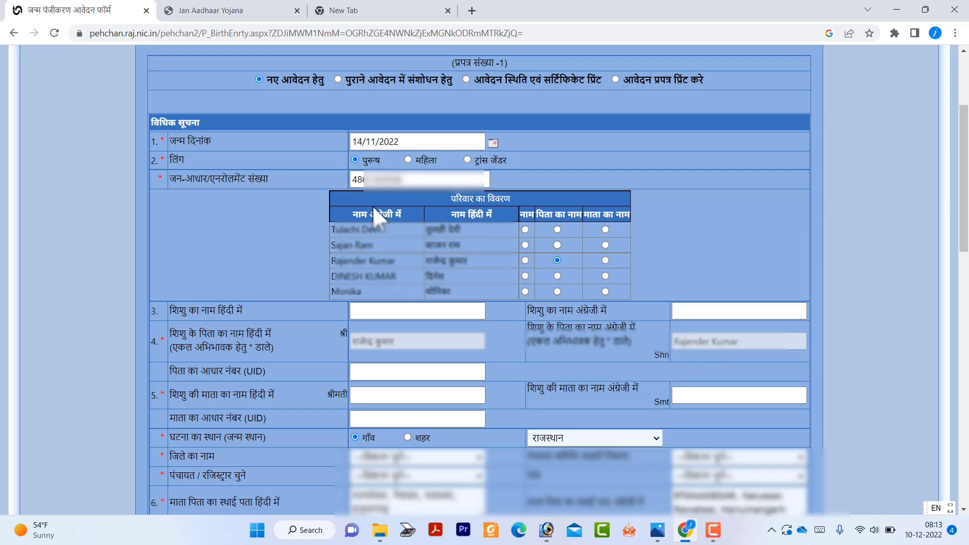
drag(351, 211, 491, 215)
click(605, 292)
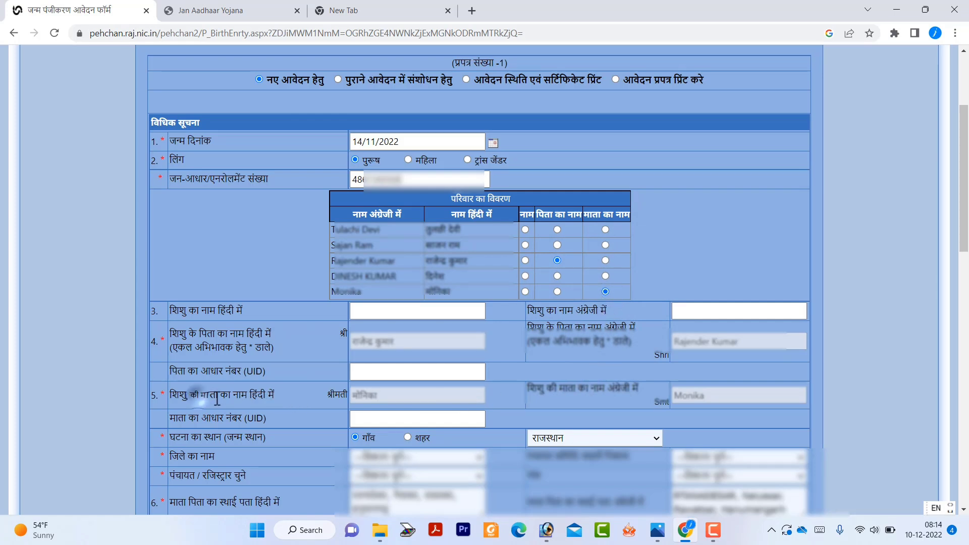
drag(200, 394, 314, 400)
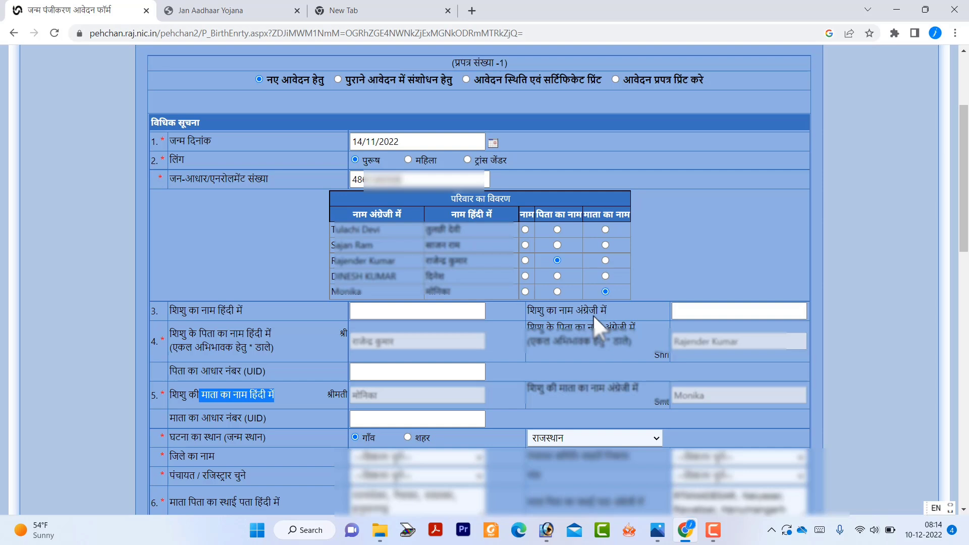
- Enter कार्तिक and Kartik as the child's Hindi and English names, keeping birthplace as village
scroll(592, 315, down, 5)
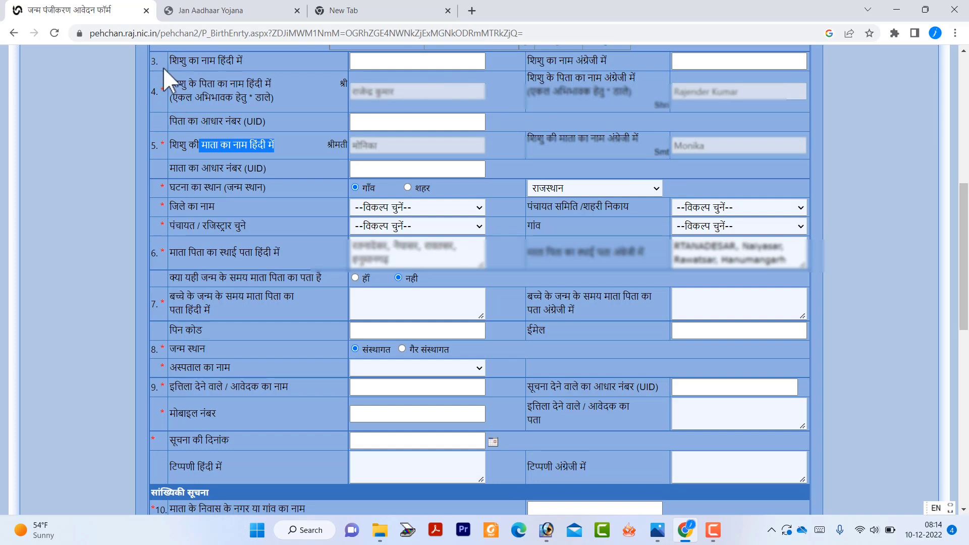
drag(167, 59, 244, 63)
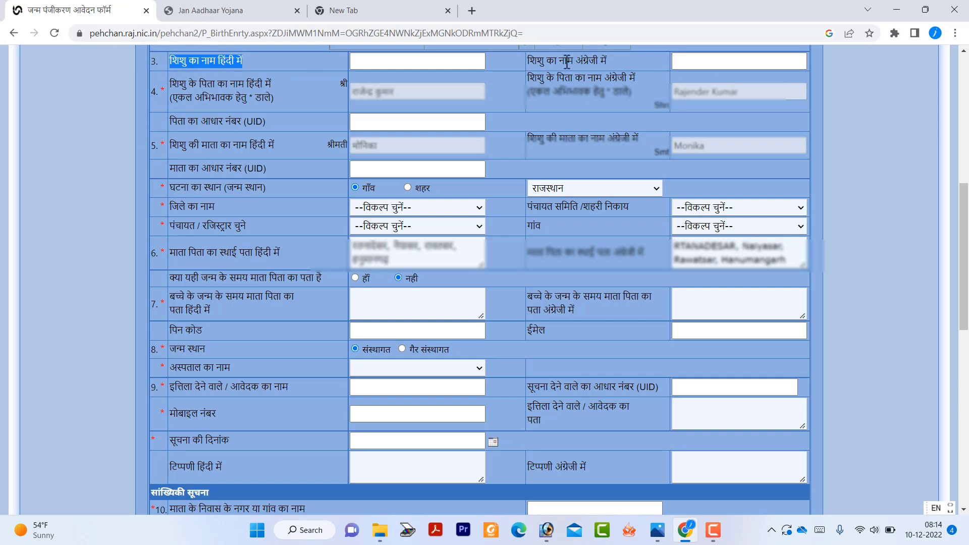
drag(565, 61, 682, 63)
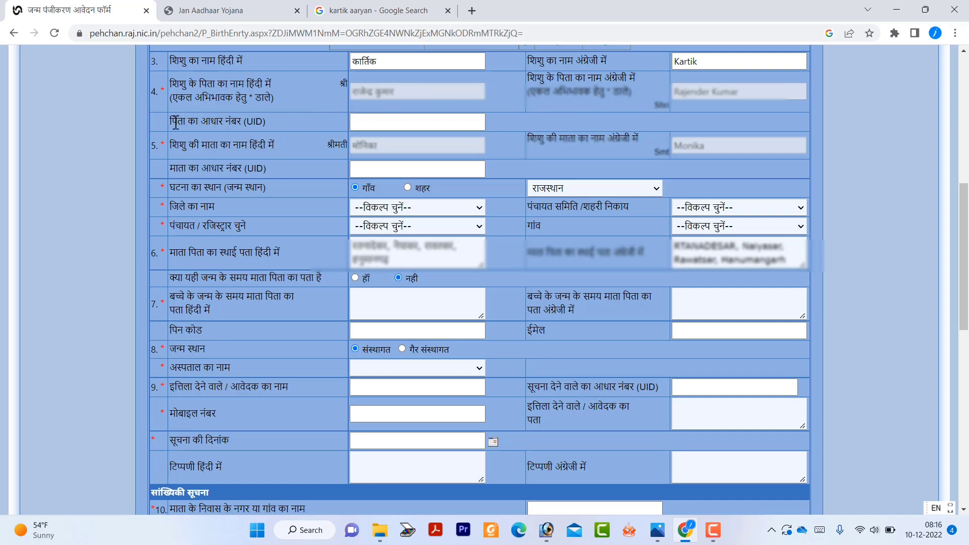
drag(177, 123, 265, 121)
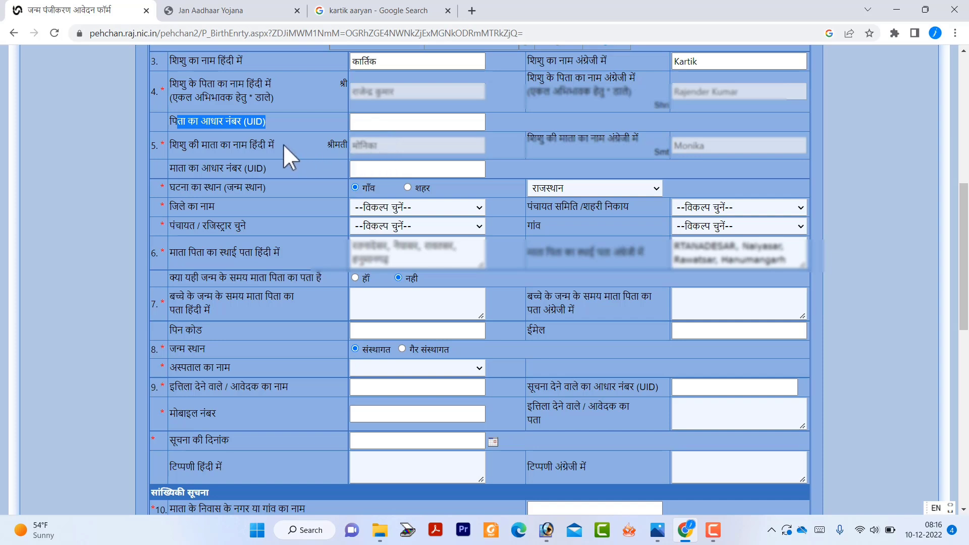
click(373, 170)
drag(168, 185, 227, 193)
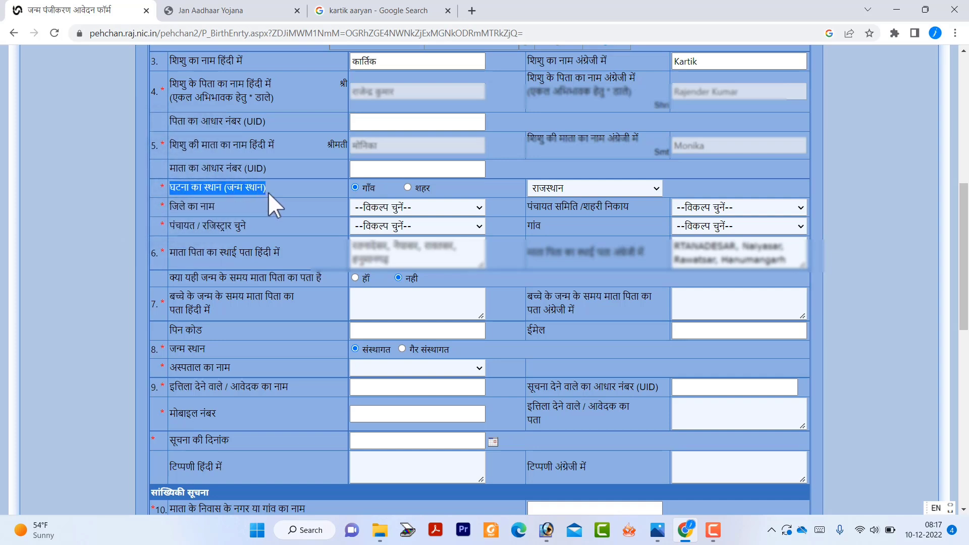
click(363, 191)
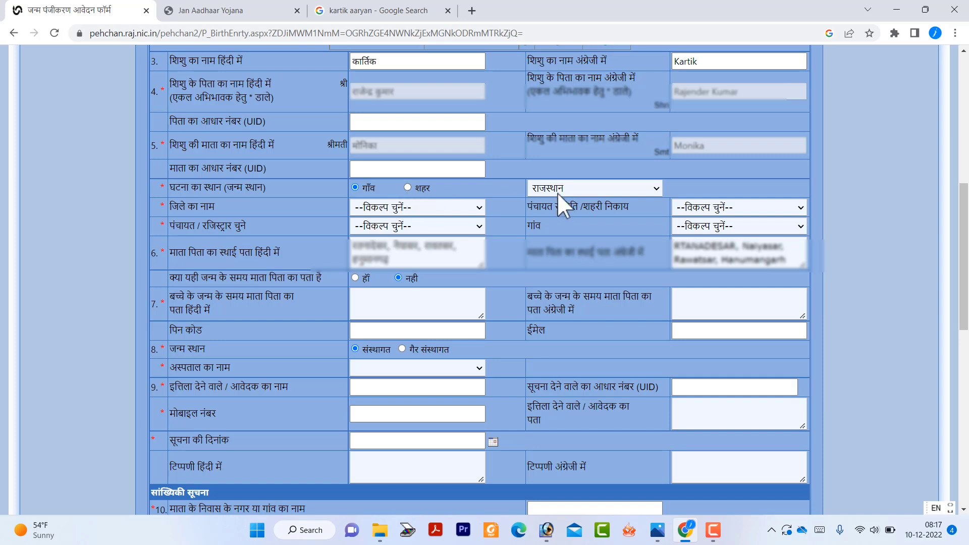
- Set the birthplace district to बीकानेर and the panchayat samiti to लूणकरनसर
click(372, 207)
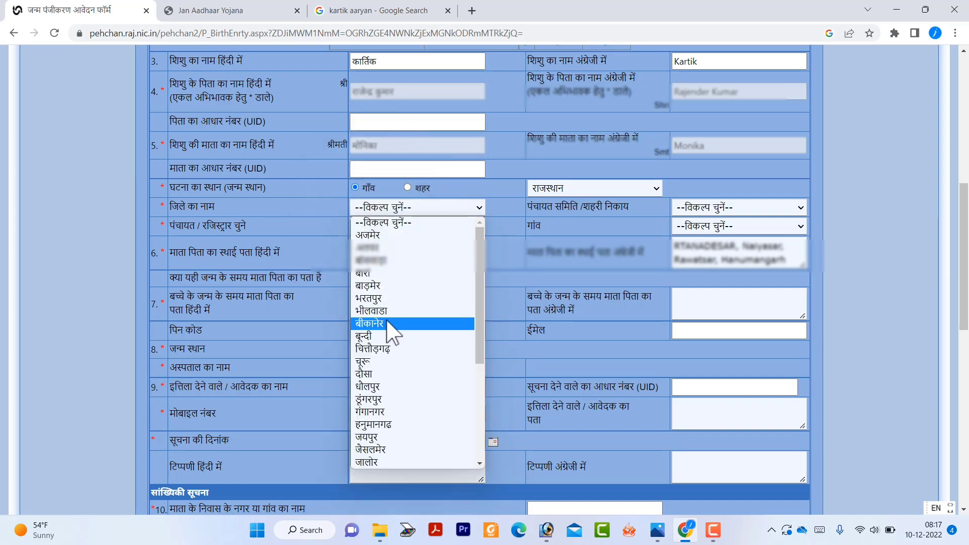
click(389, 323)
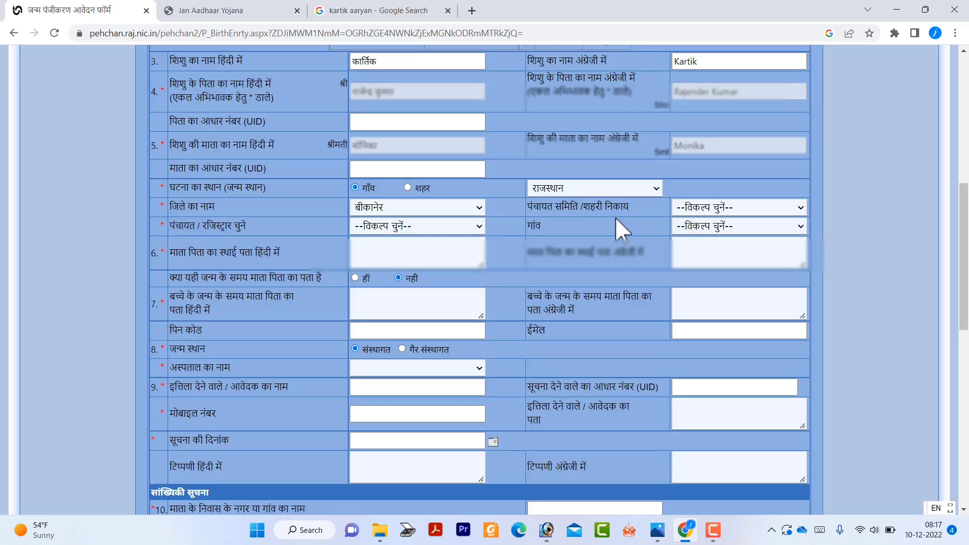
click(702, 208)
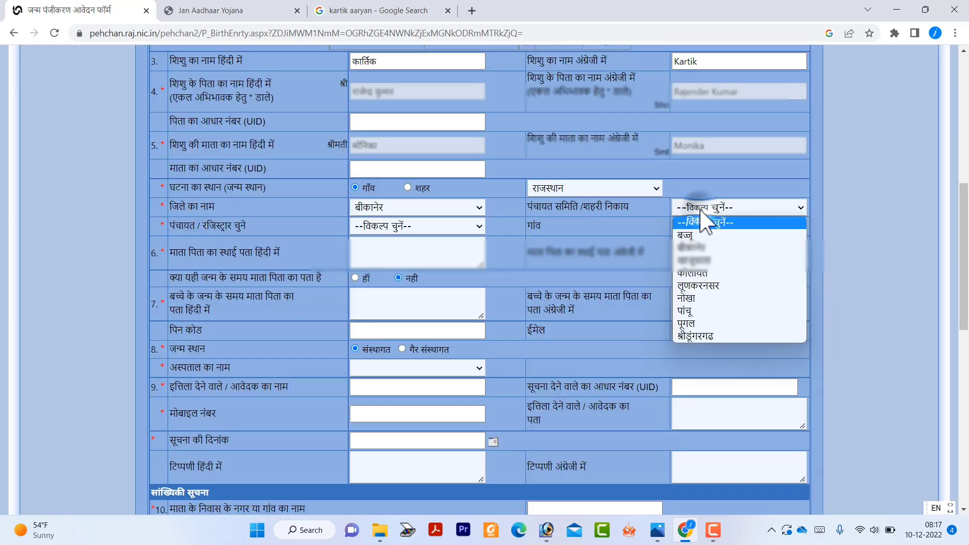
click(719, 286)
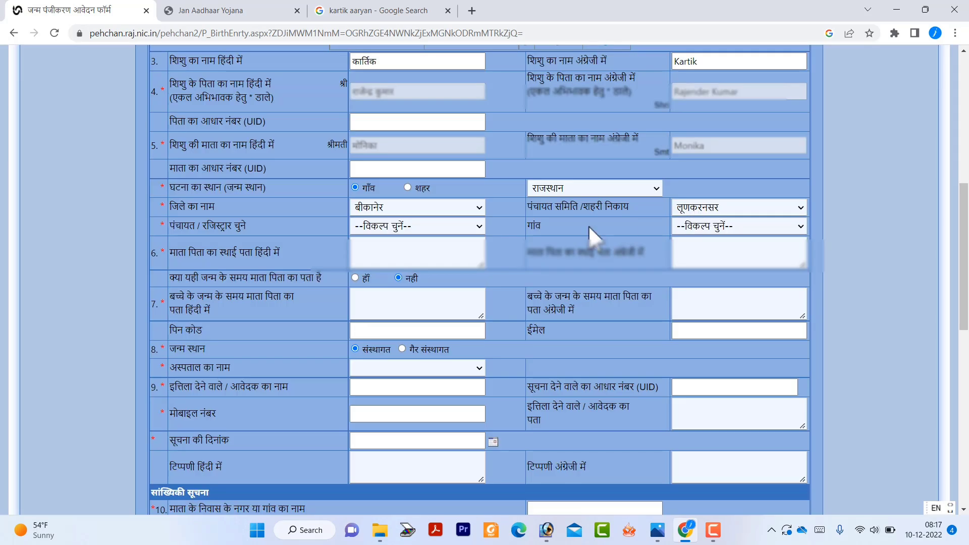
- Choose रामबाग as both the panchayat/registrar and the village
click(399, 227)
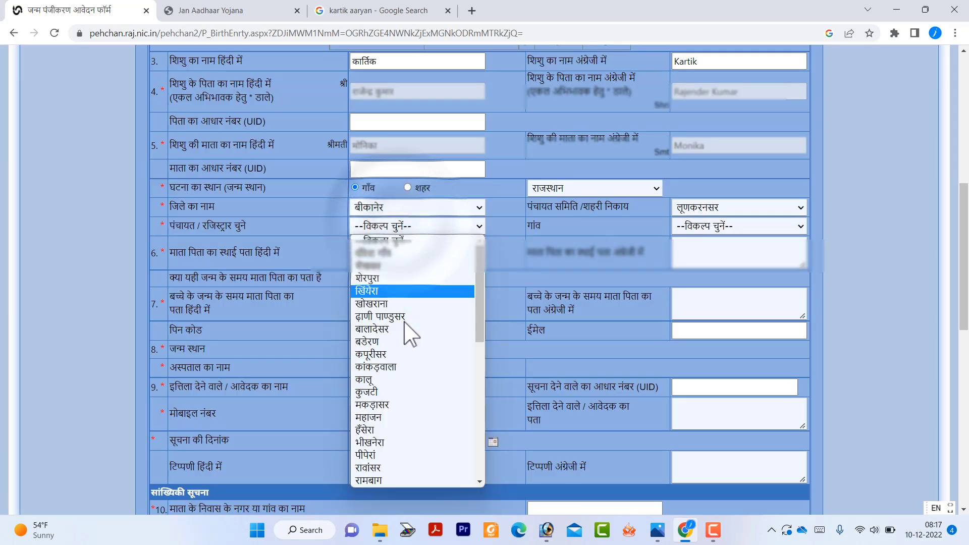
scroll(402, 343, down, 3)
scroll(404, 363, down, 2)
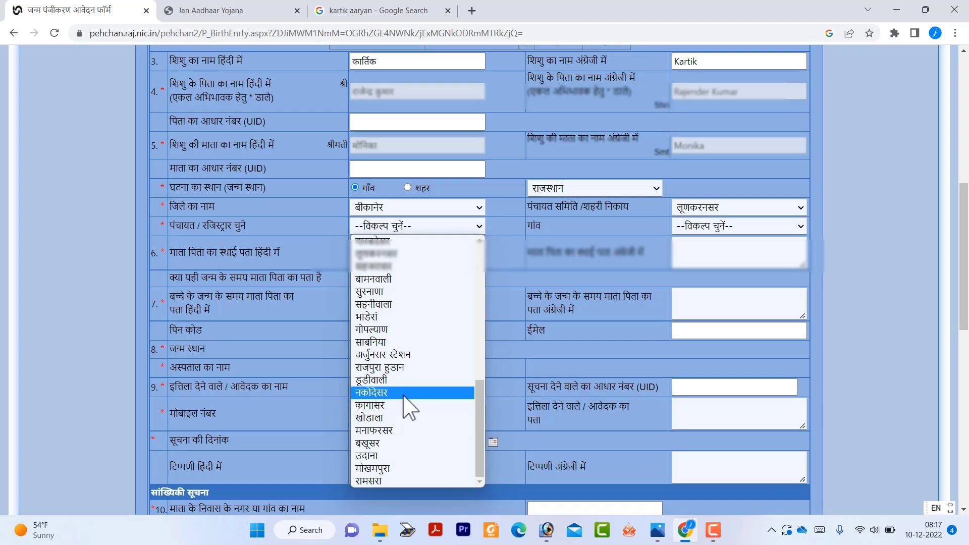
scroll(406, 383, up, 5)
click(401, 337)
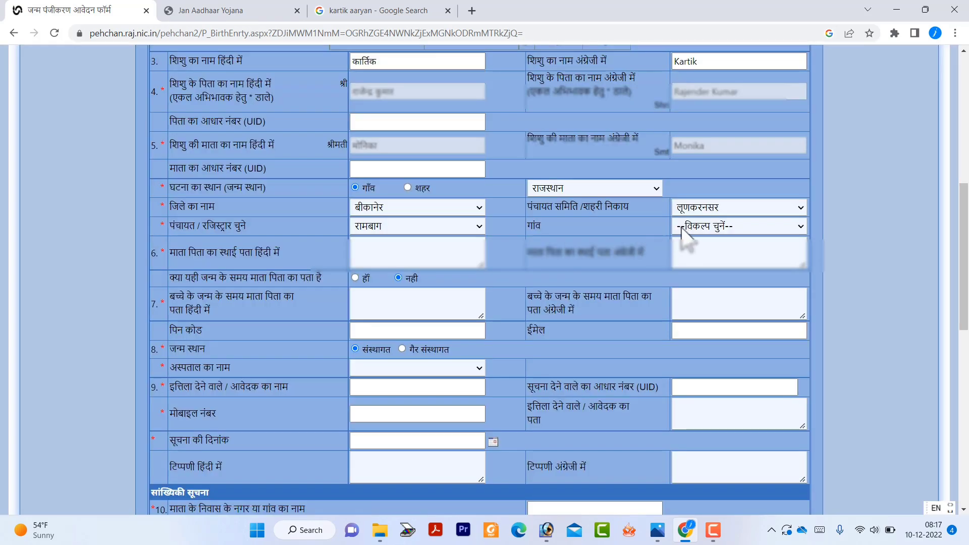
click(684, 229)
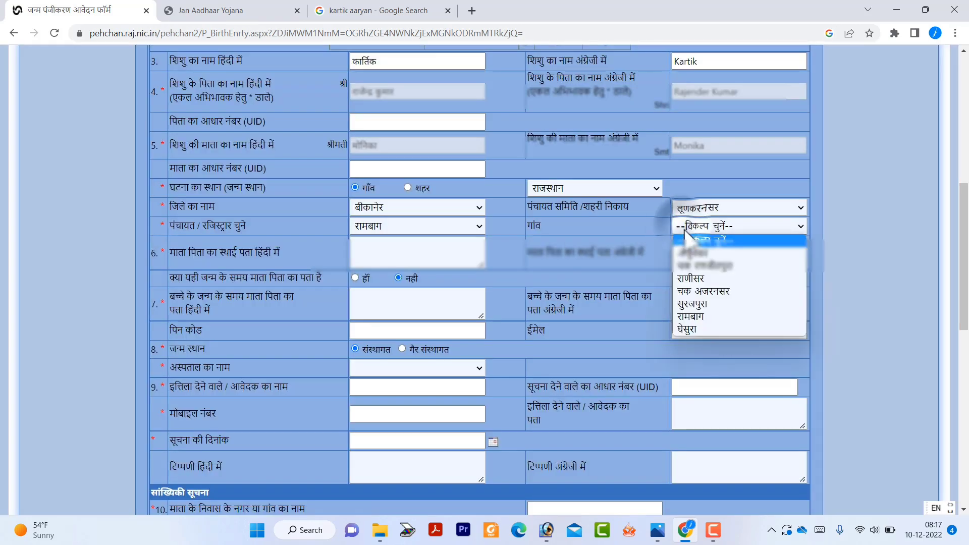
click(706, 315)
click(647, 126)
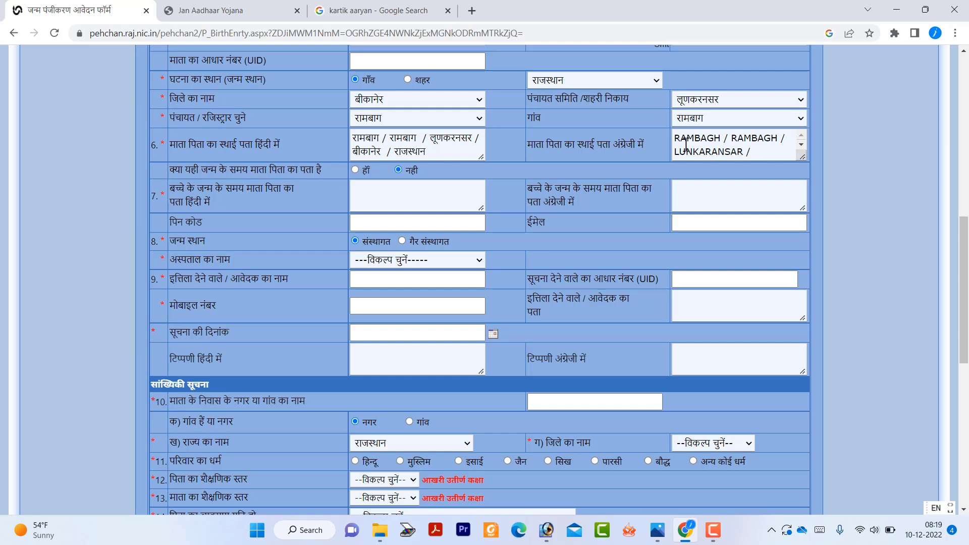
- Clear the auto-filled Hindi and English permanent-address boxes
click(455, 144)
drag(533, 189, 542, 187)
drag(676, 137, 687, 184)
key(Delete)
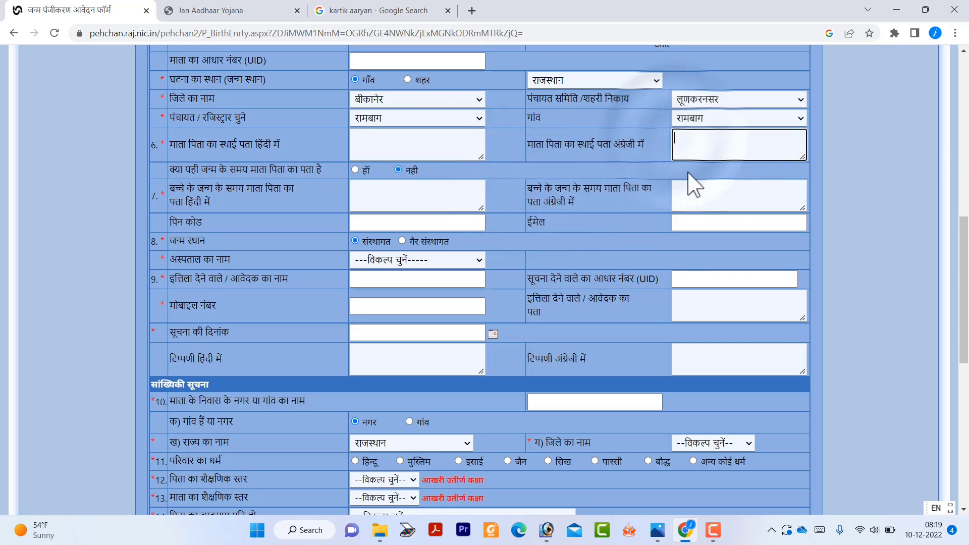
click(639, 157)
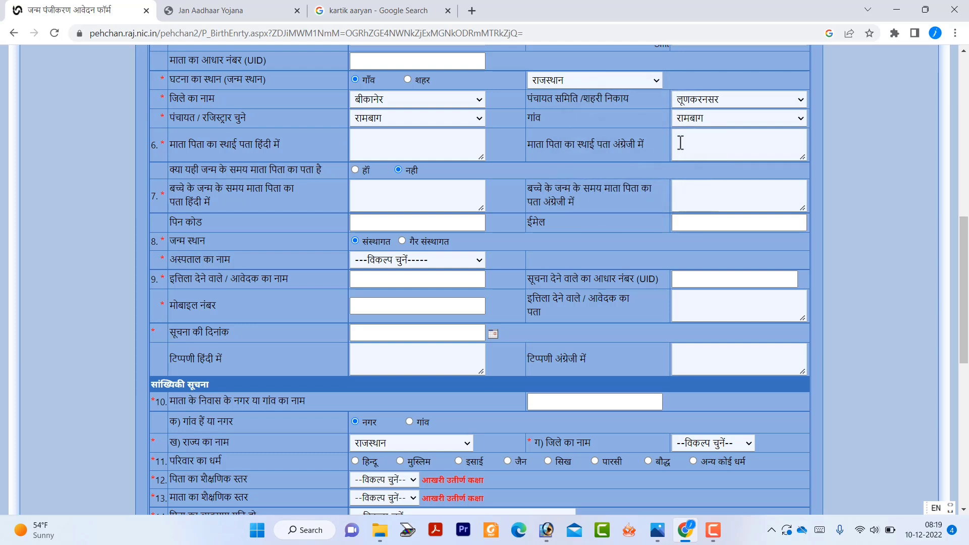
click(570, 148)
- Answer हाँ that the parents' address at the child's birth was the same
drag(205, 185, 228, 186)
drag(556, 143, 359, 156)
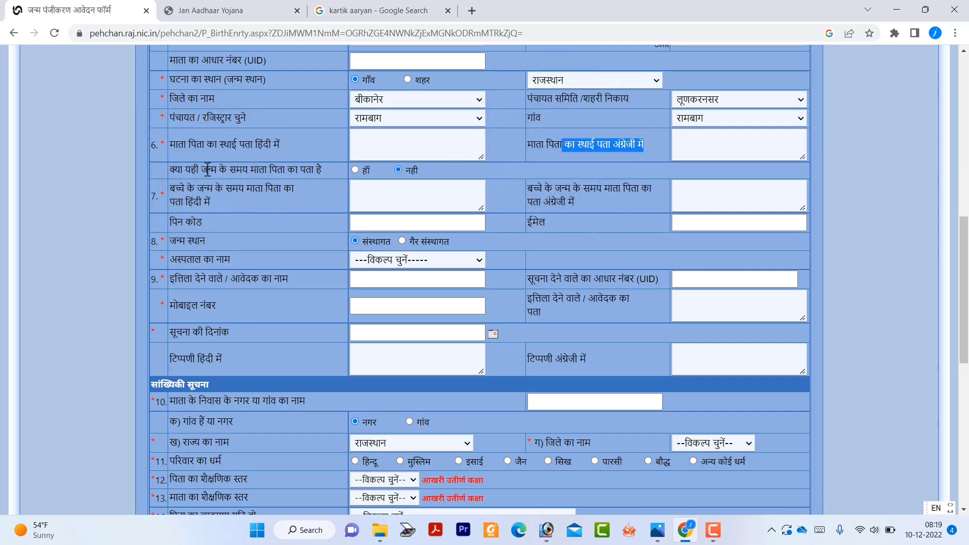
drag(200, 170, 316, 170)
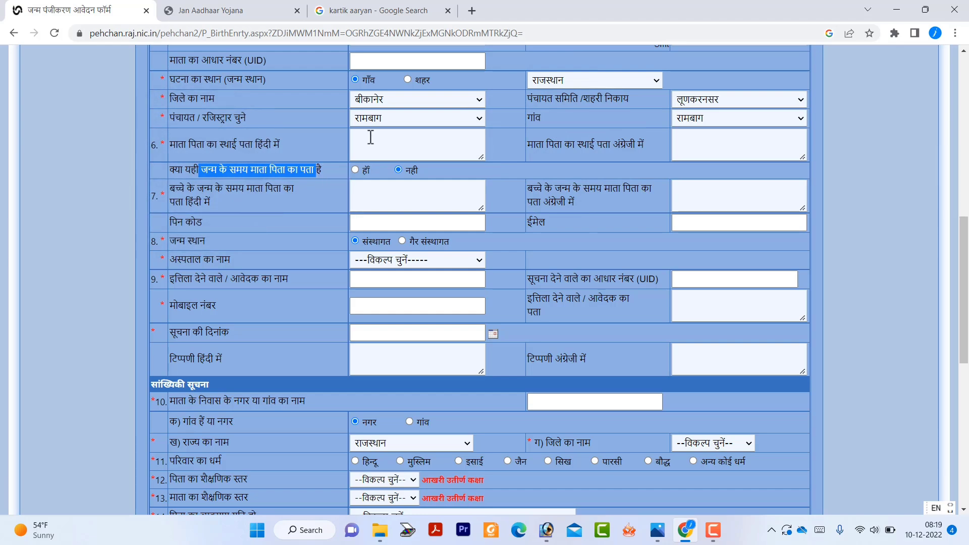
click(356, 169)
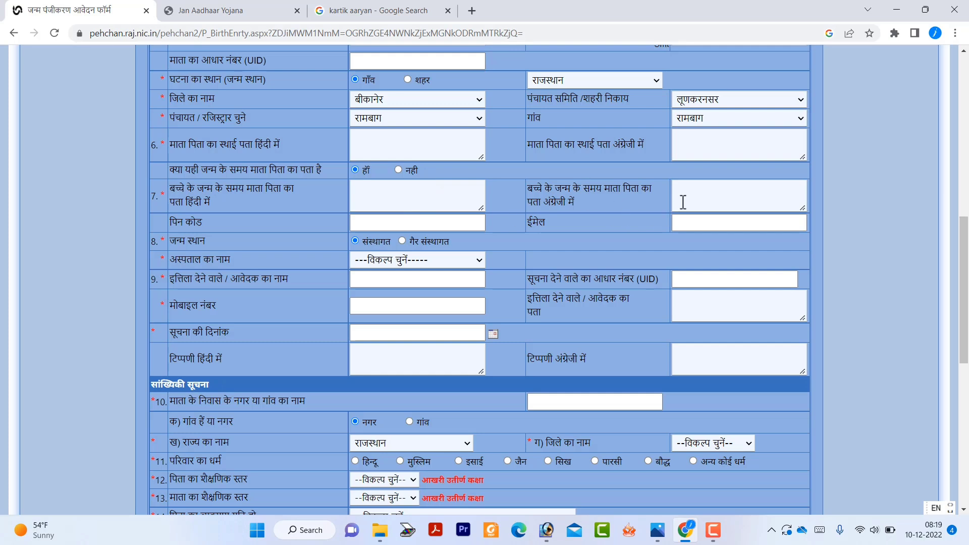
drag(184, 186, 335, 216)
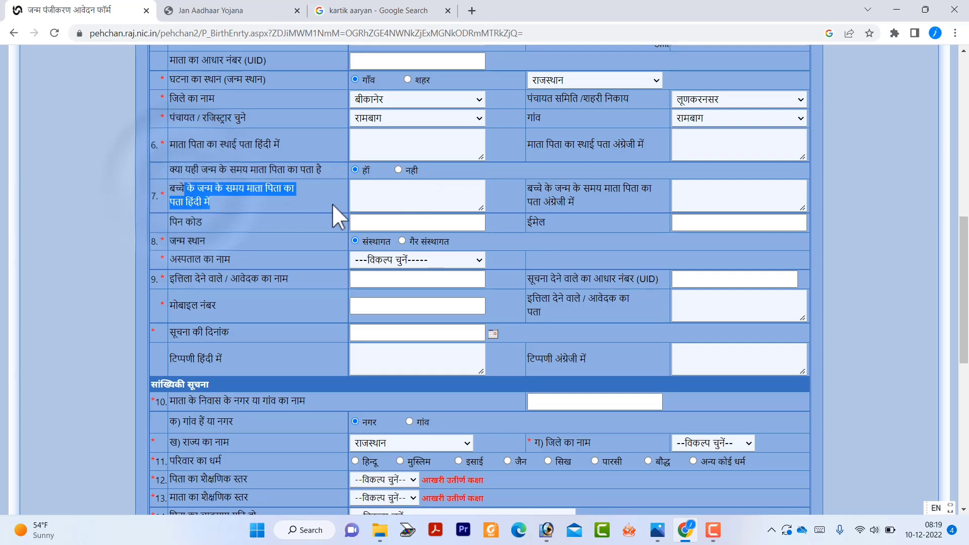
drag(533, 188, 562, 201)
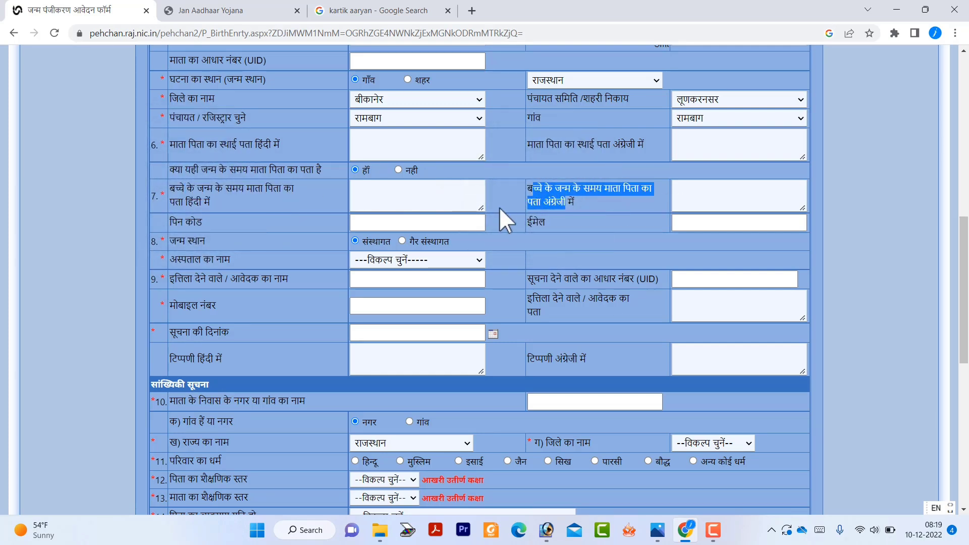
click(382, 227)
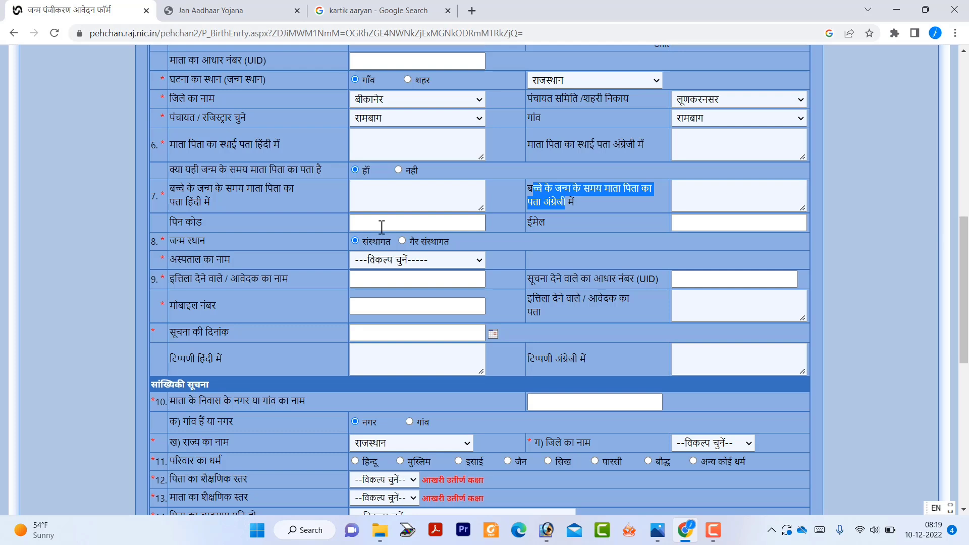
click(381, 227)
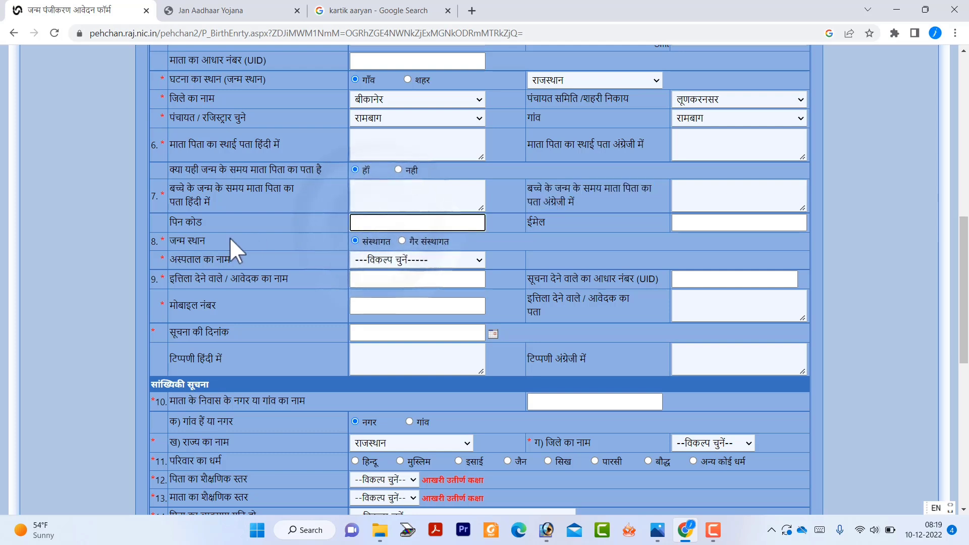
- Choose institutional birth with उप स्वास्थ्य केन्द्र रामबाग as the hospital name
drag(173, 246, 208, 244)
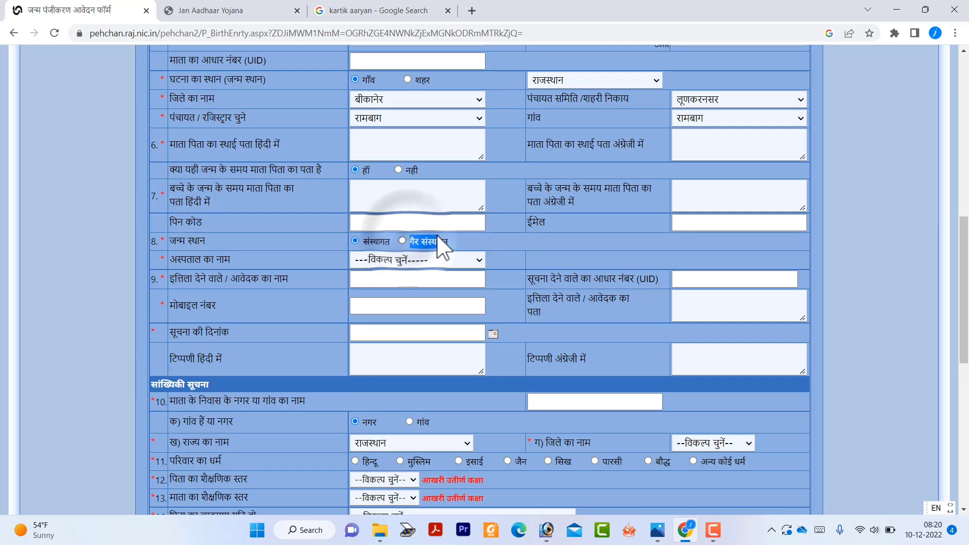
drag(437, 241, 392, 244)
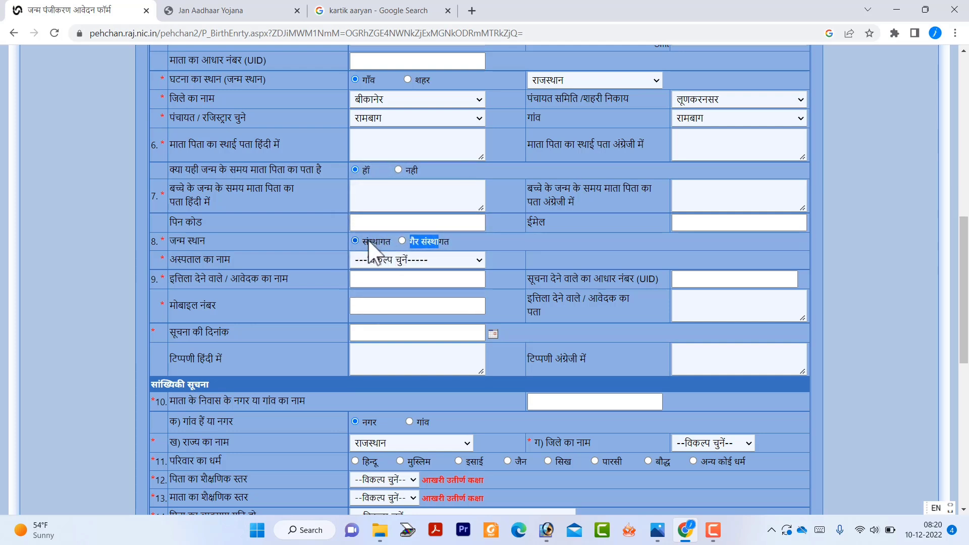
drag(380, 242, 453, 247)
click(378, 260)
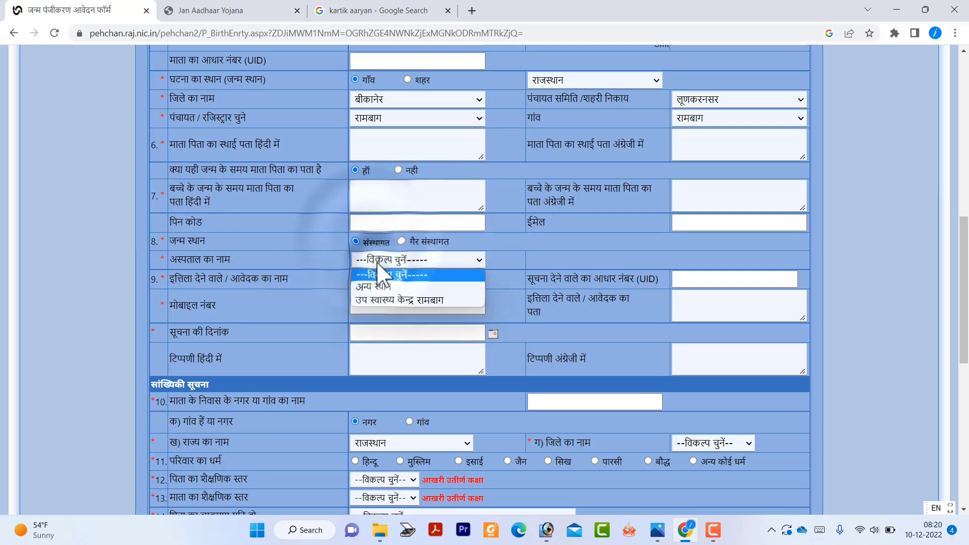
click(384, 301)
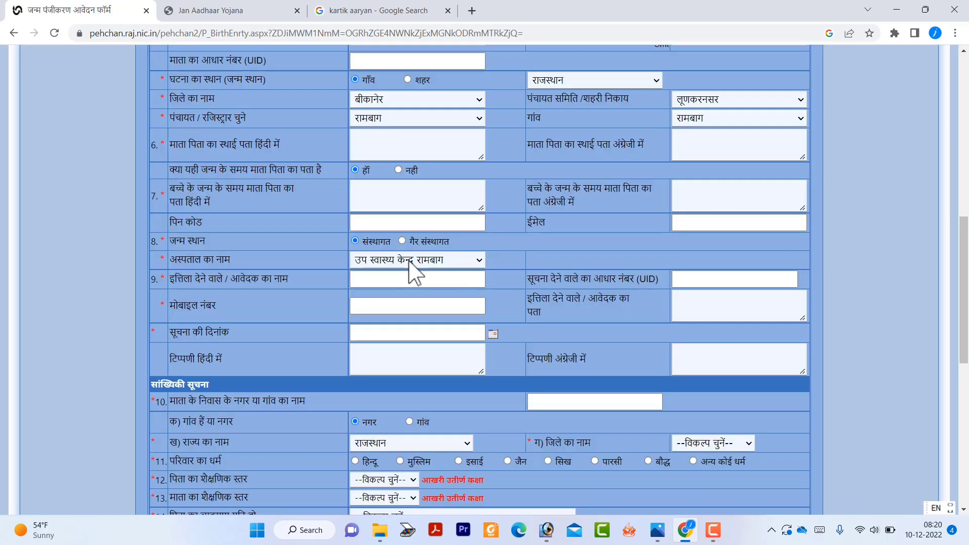
click(410, 262)
- Keep उप स्वास्थ्य केन्द्र रामबाग as hospital and bring up the सूचना की दिनांक calendar
click(409, 262)
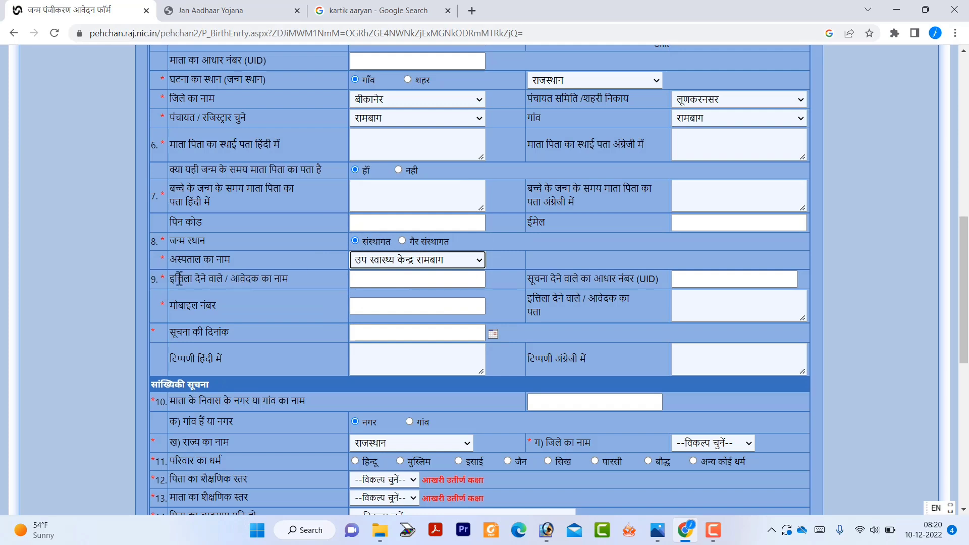
drag(166, 279, 296, 282)
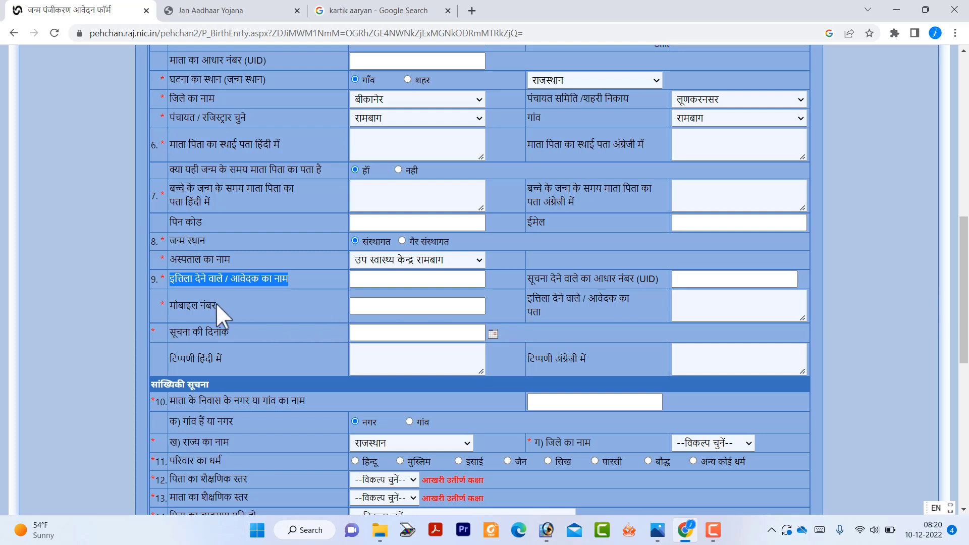
drag(171, 305, 217, 306)
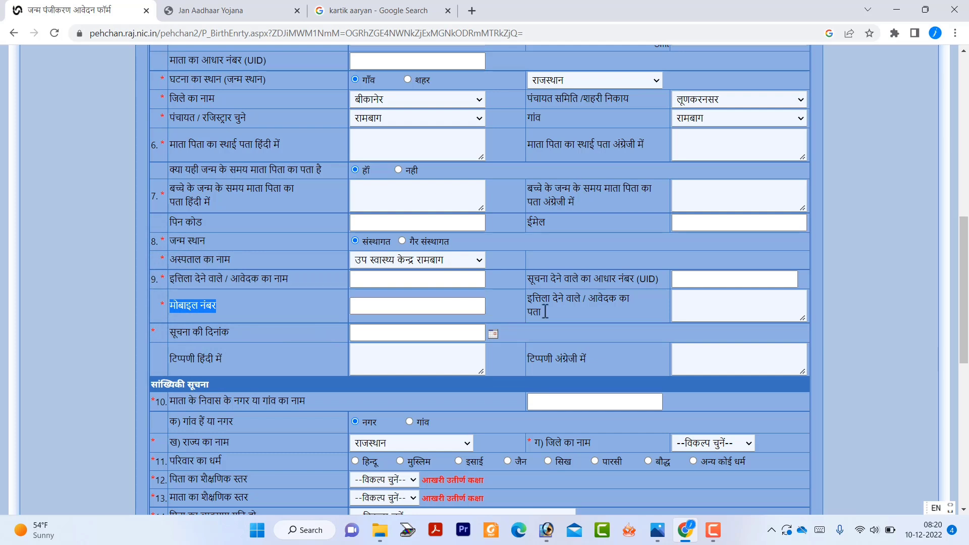
drag(533, 299, 724, 297)
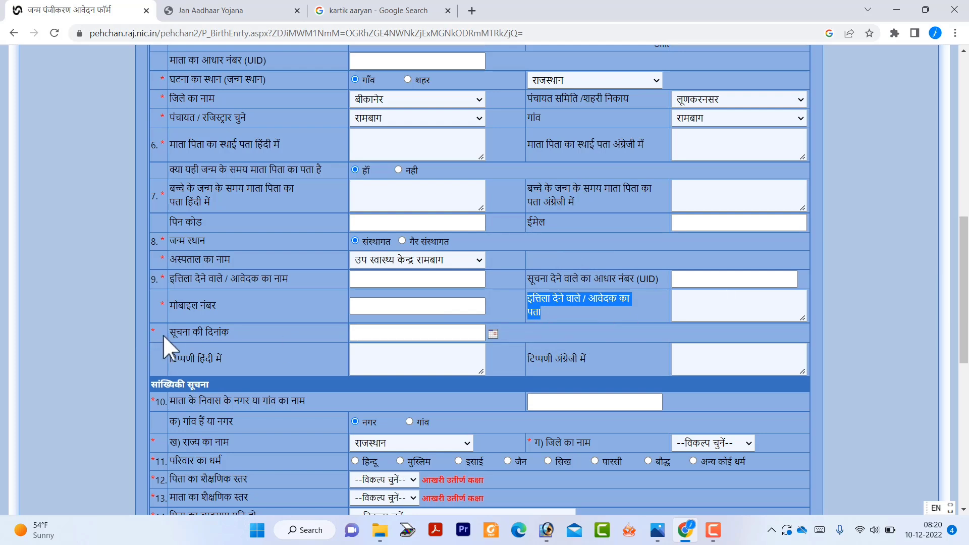
drag(173, 331, 228, 333)
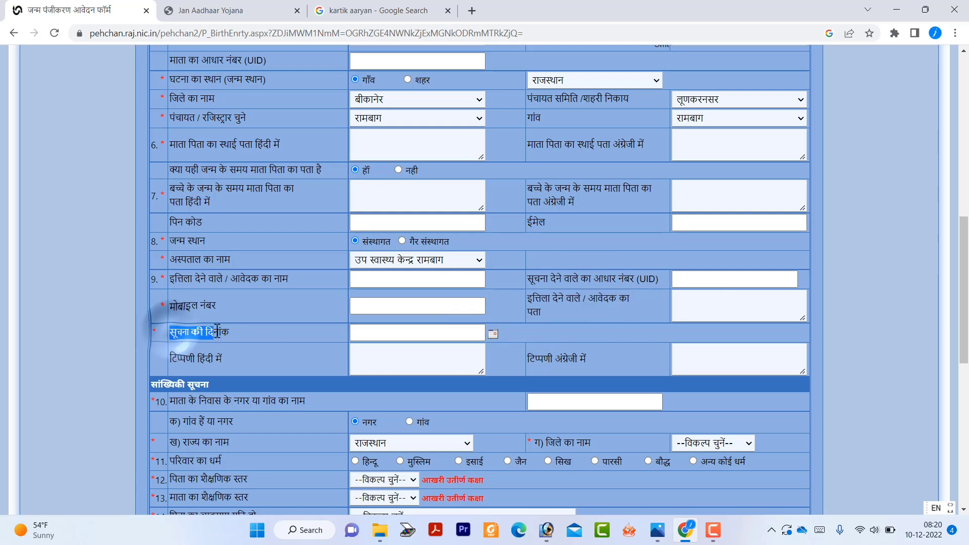
click(451, 333)
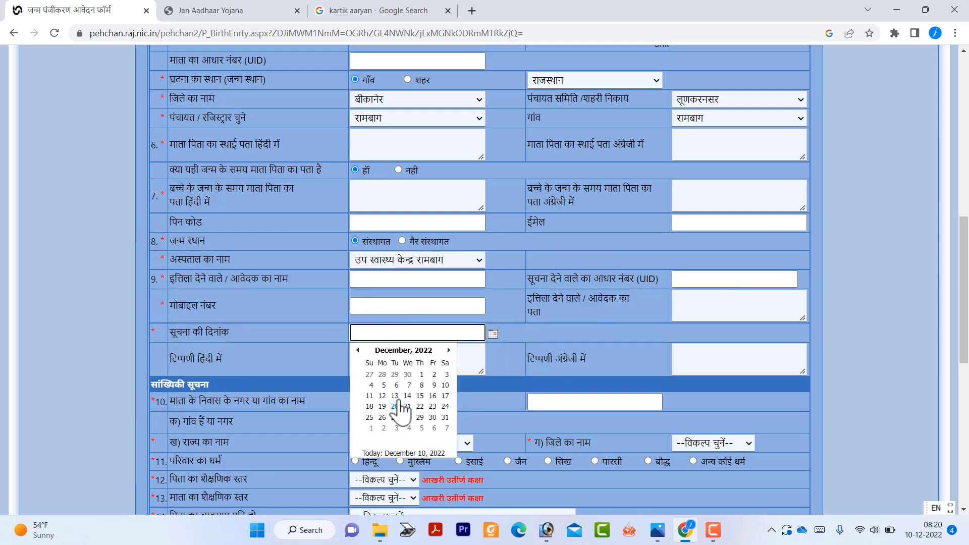
- Set the information date to 10/12/2022 and verify the informant's Aadhaar number online
click(445, 386)
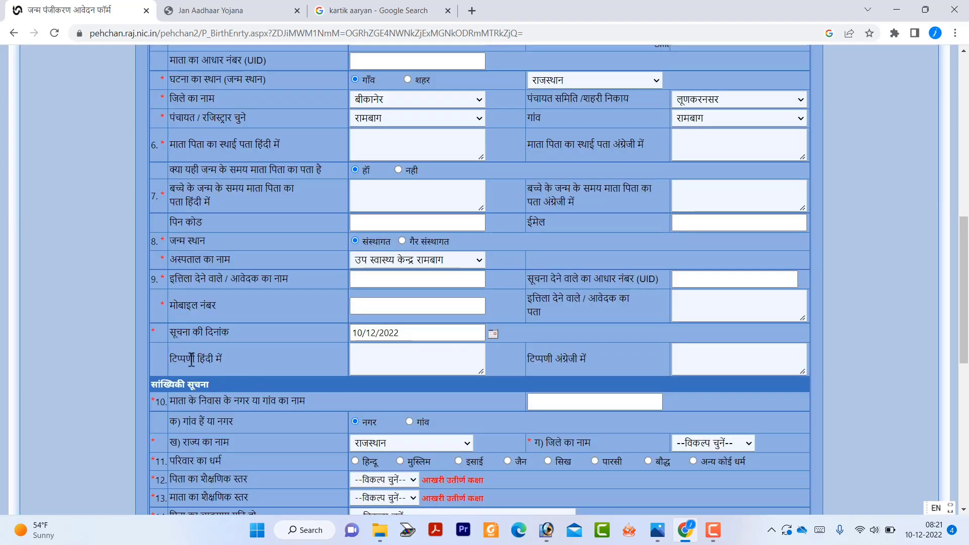
drag(188, 359, 300, 363)
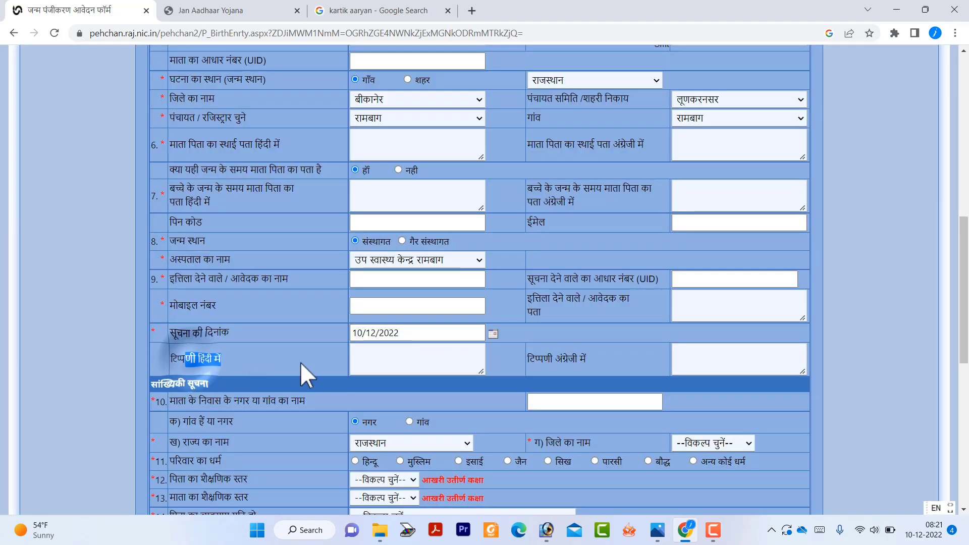
drag(524, 358, 584, 350)
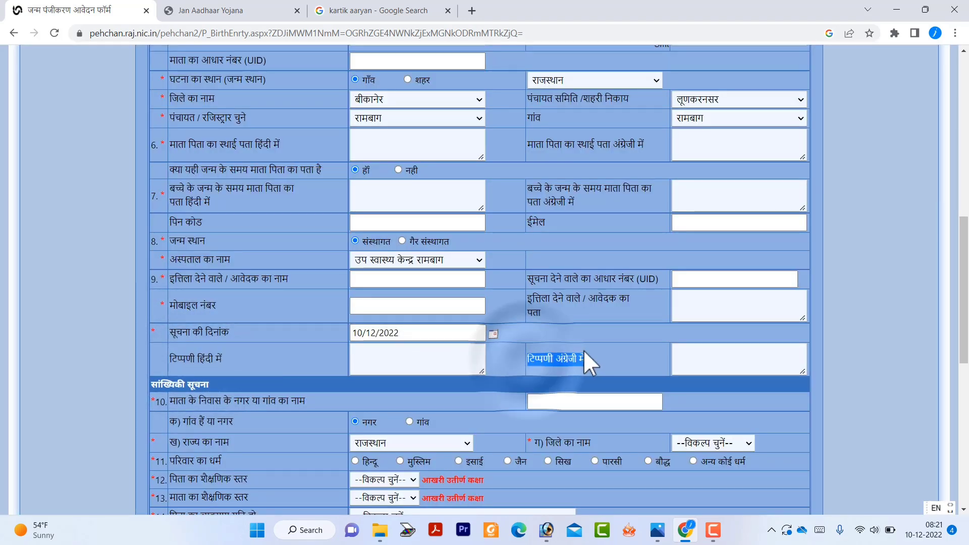
click(619, 362)
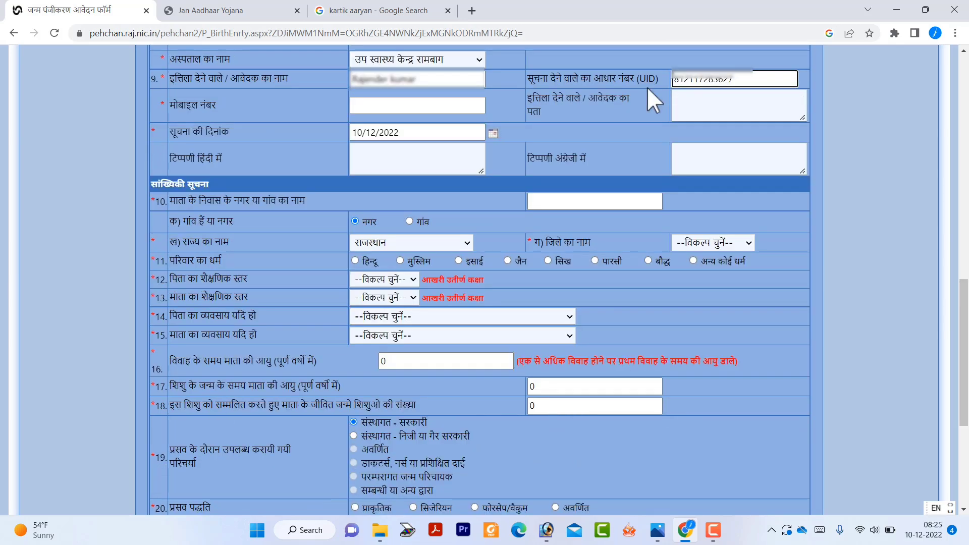
click(646, 87)
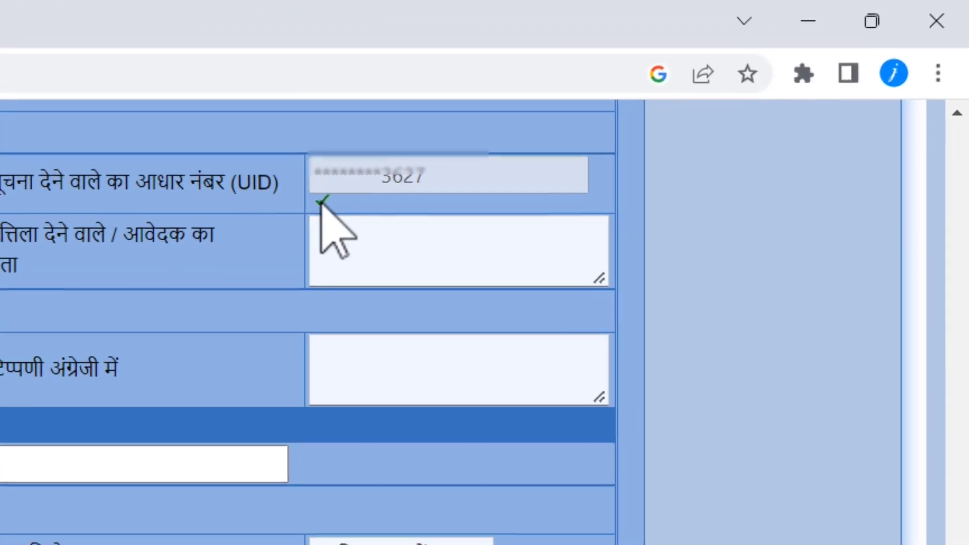
mouse_move(551, 131)
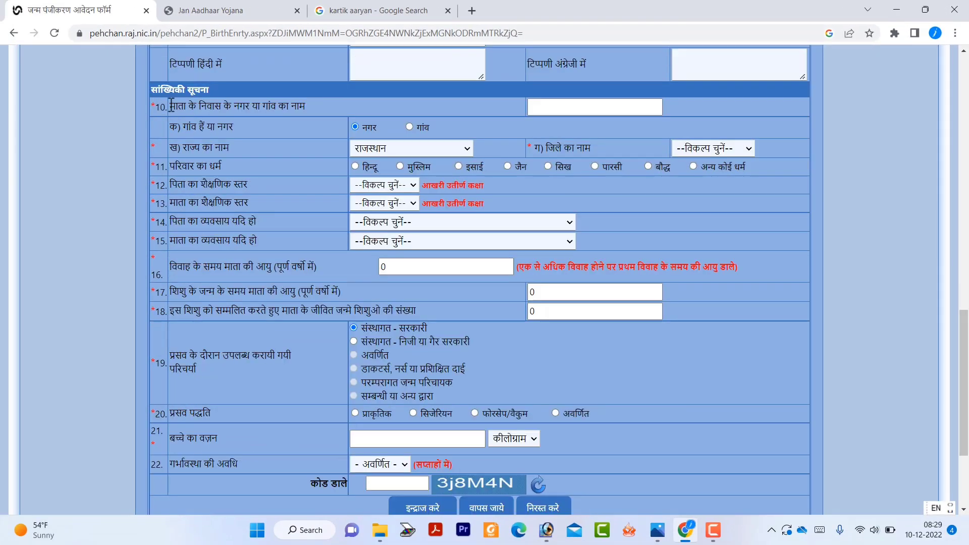
- Mark the mother's residence in row 10(क) as a village (गांव)
drag(170, 106, 287, 110)
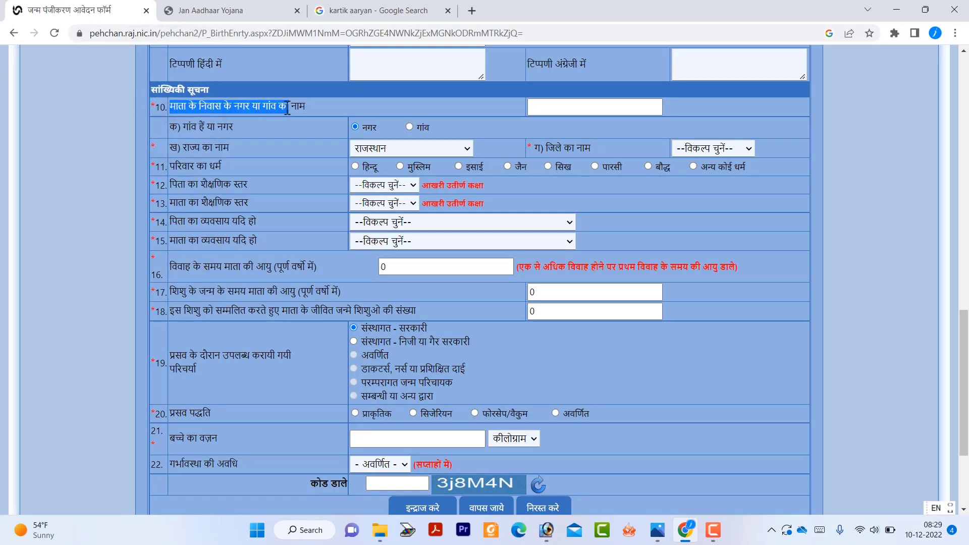
click(530, 107)
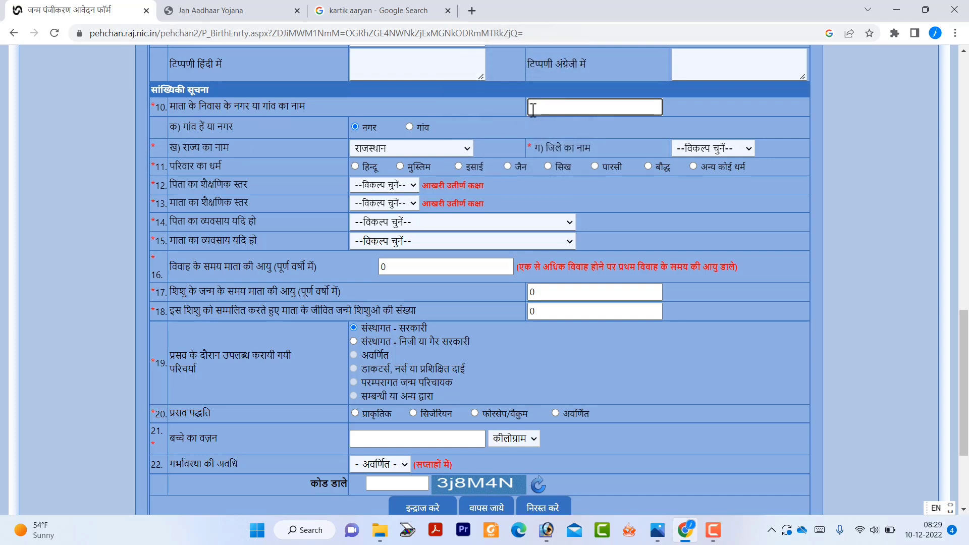
drag(183, 126, 233, 127)
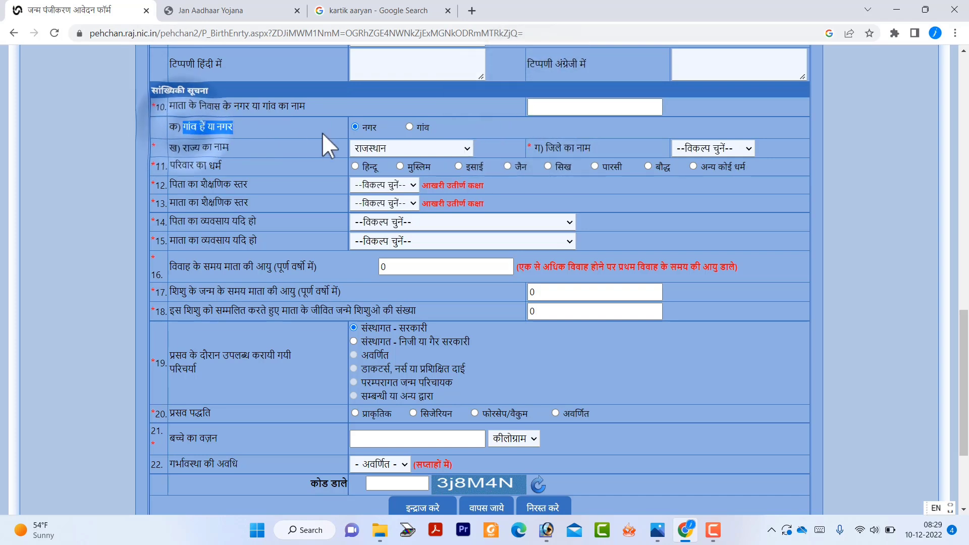
click(409, 127)
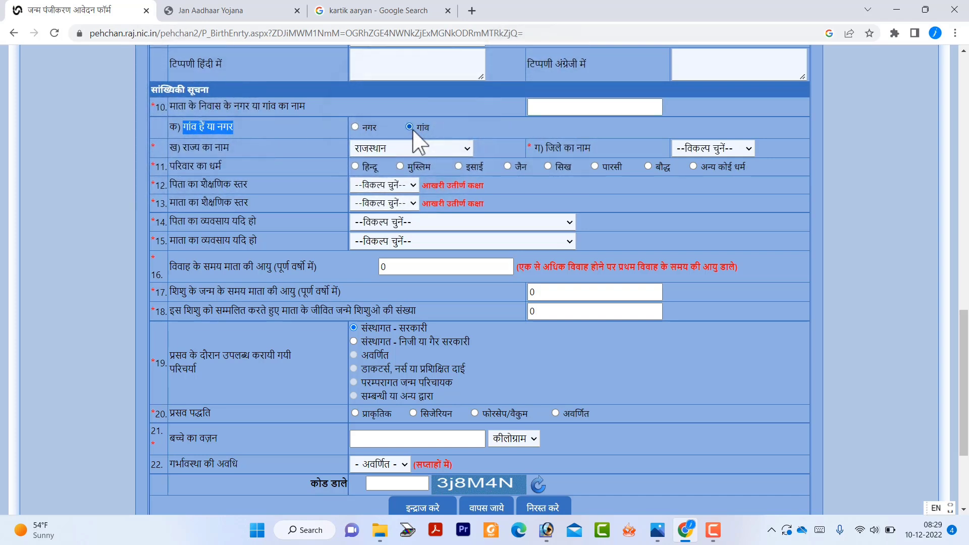
click(440, 126)
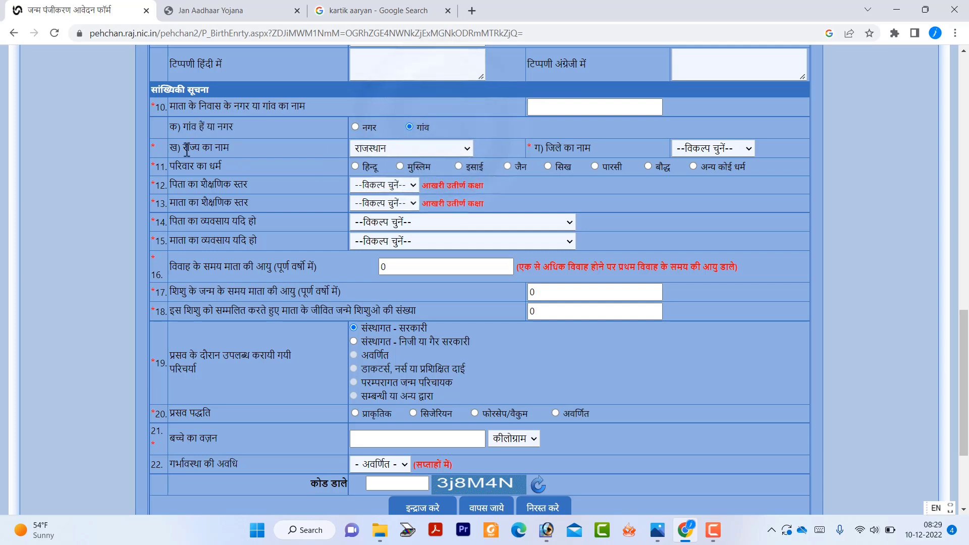
- Choose बीकानेर as the mother's district of residence
drag(185, 152, 191, 151)
click(676, 150)
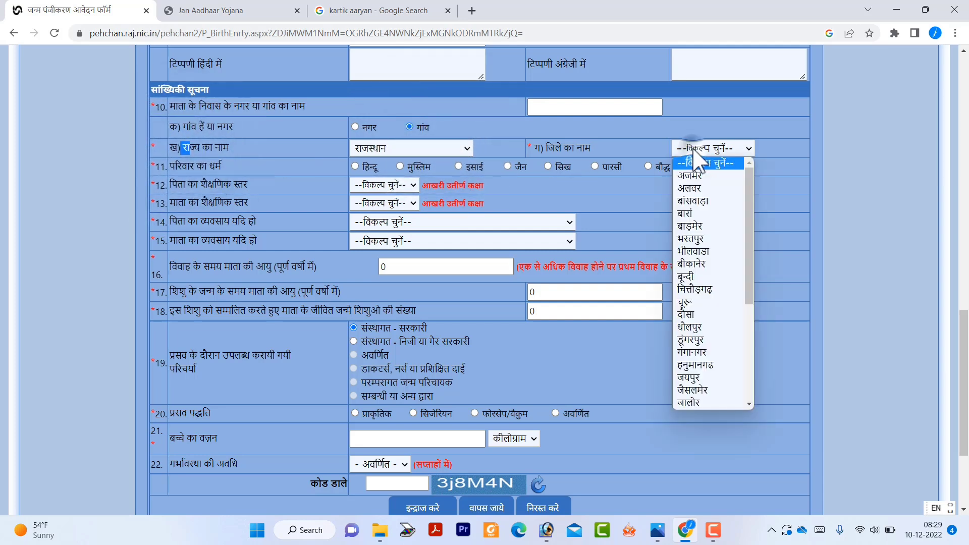
click(709, 263)
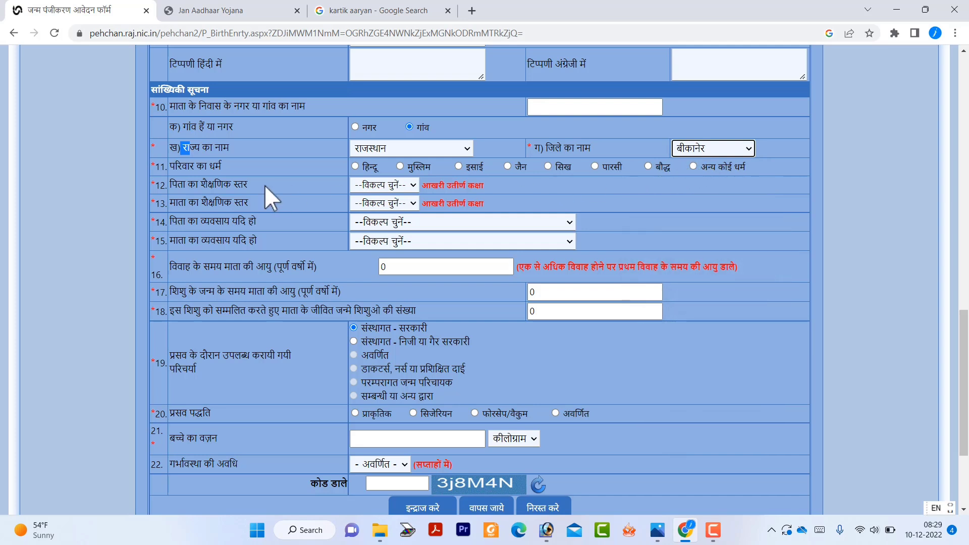
click(193, 168)
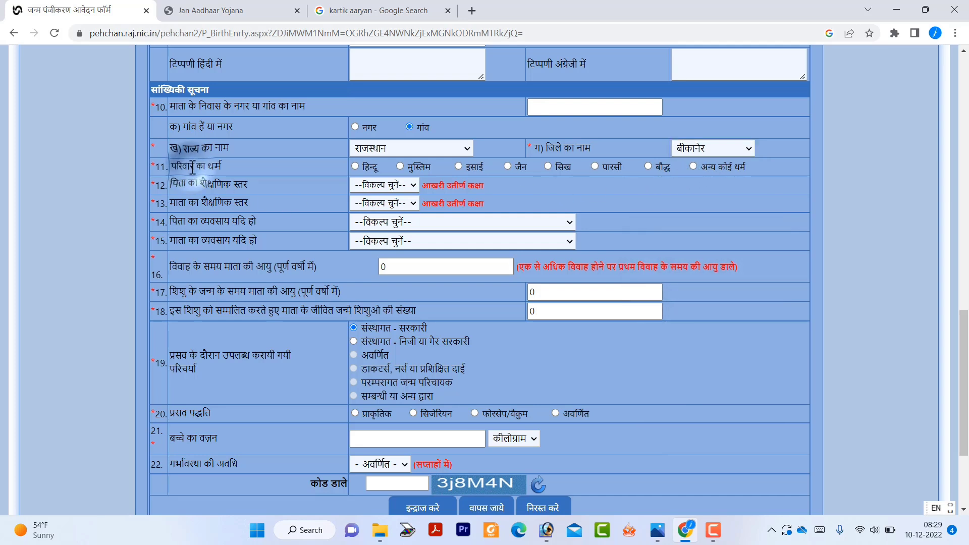
- Set religion to हिन्दू, father's education to माध्यमिक and mother's education to प्राथमिक
click(355, 166)
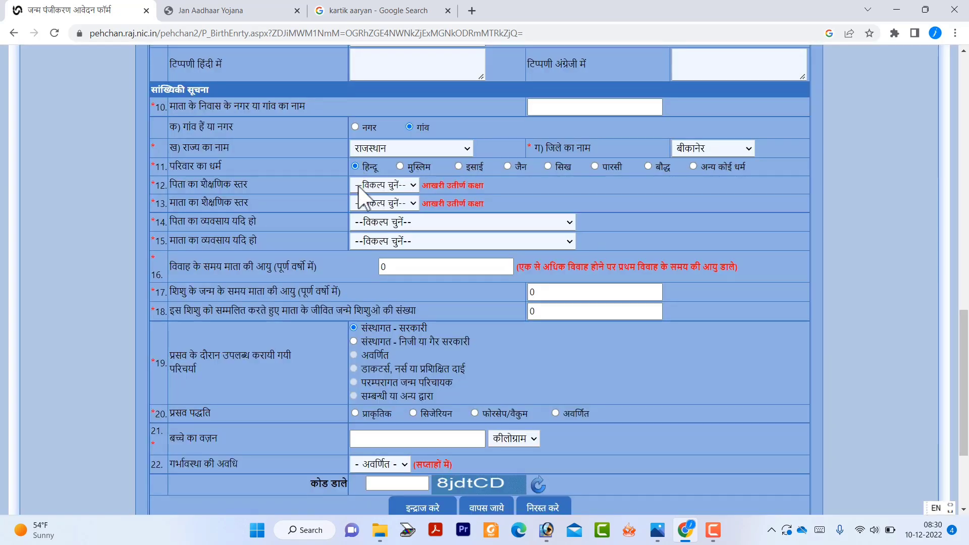
drag(176, 186, 207, 185)
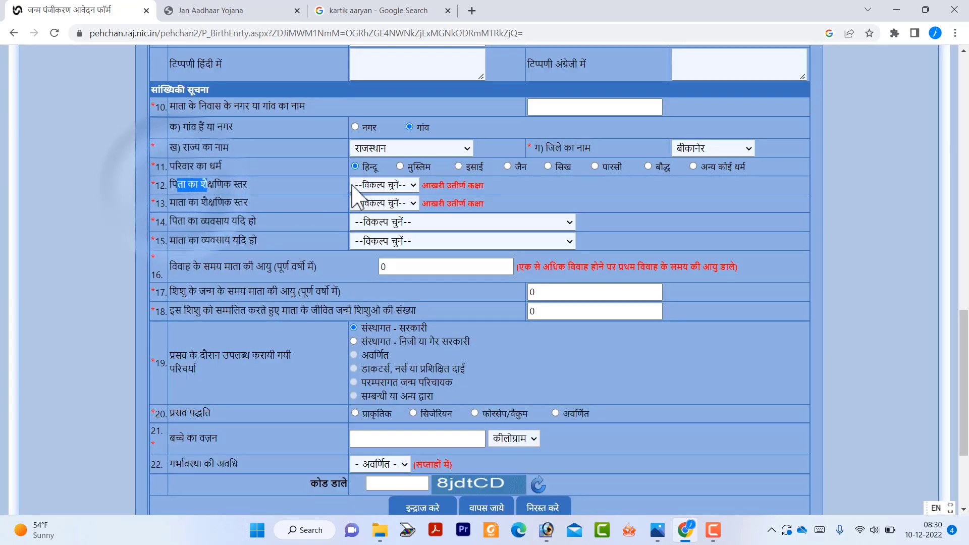
click(233, 185)
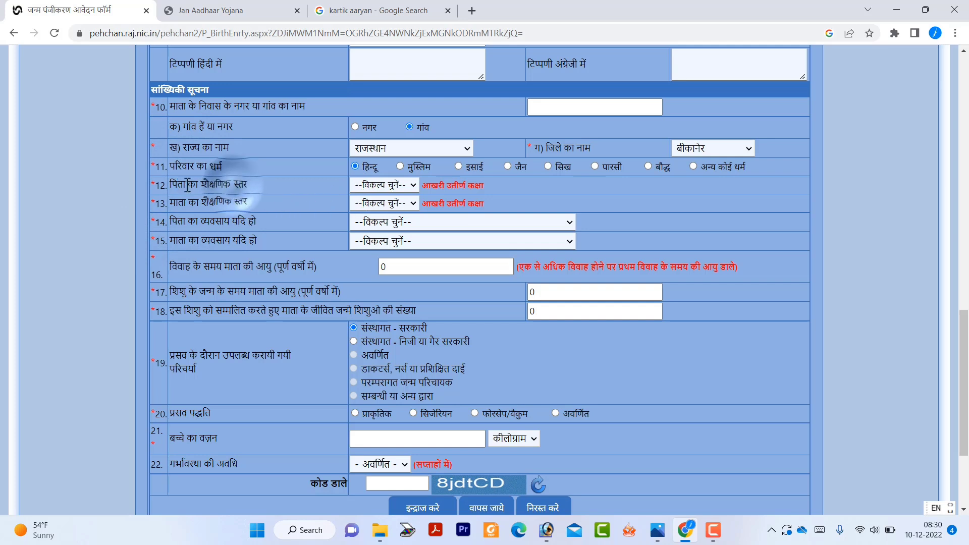
drag(171, 185, 245, 185)
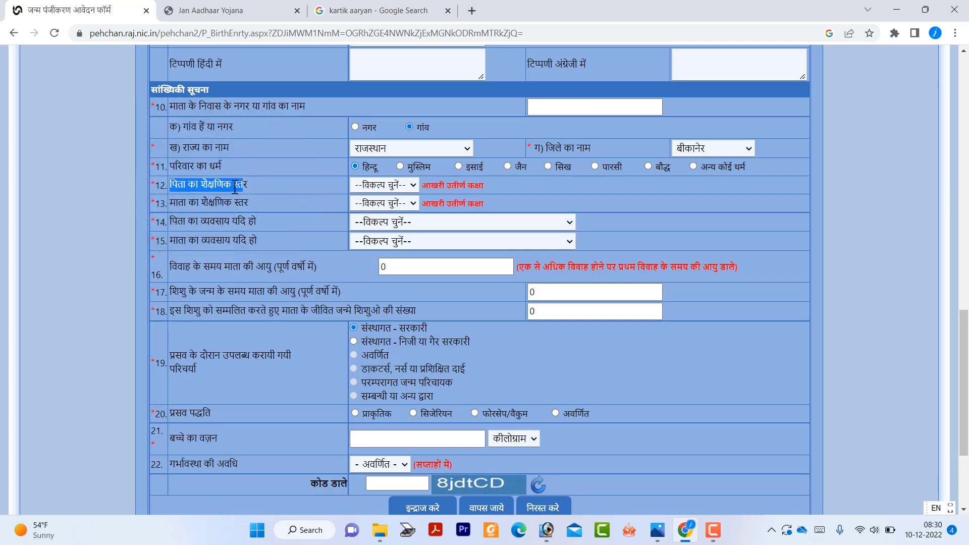
click(234, 186)
click(376, 184)
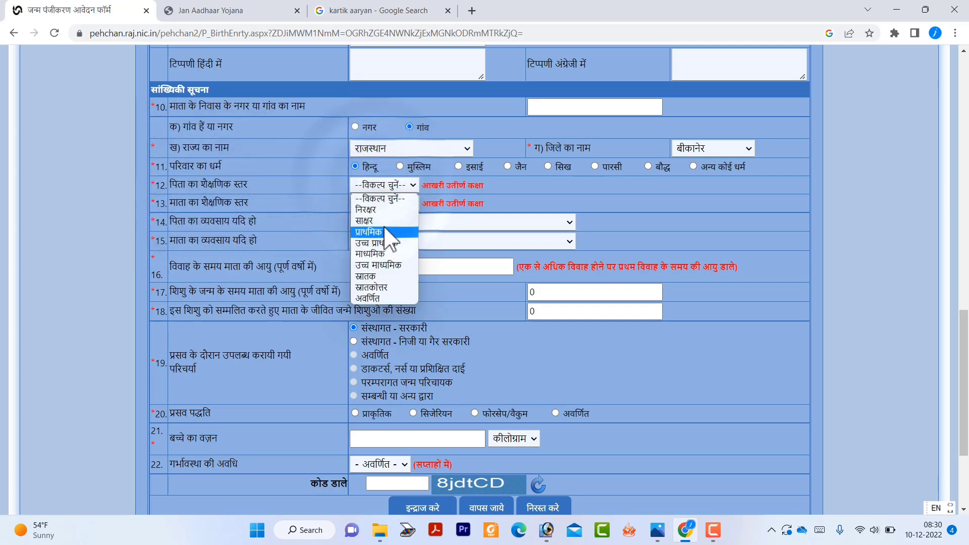
click(378, 254)
click(383, 188)
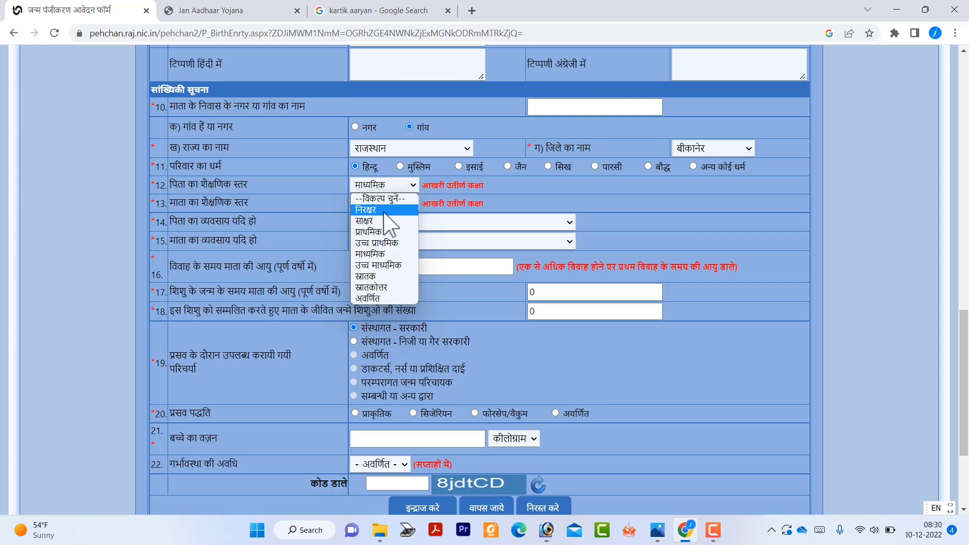
click(323, 206)
click(369, 203)
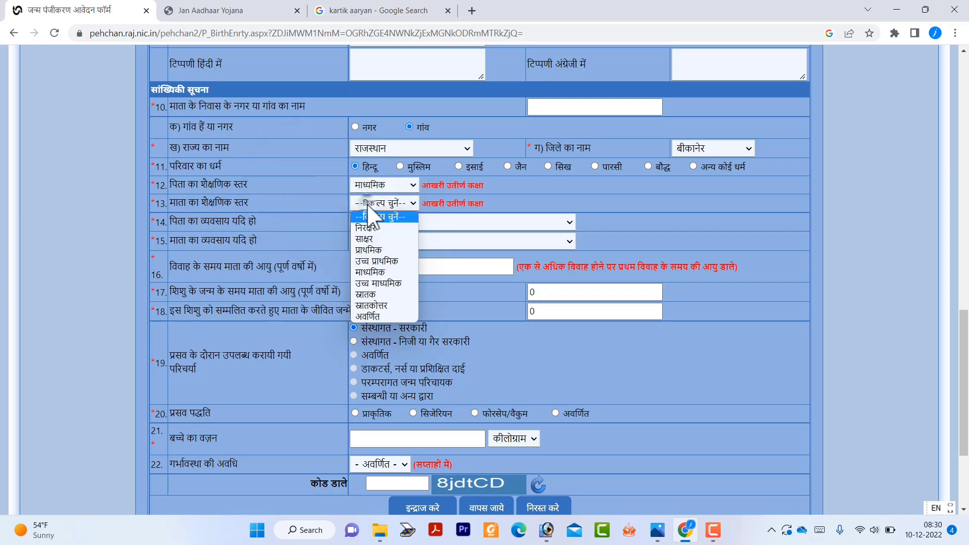
click(378, 250)
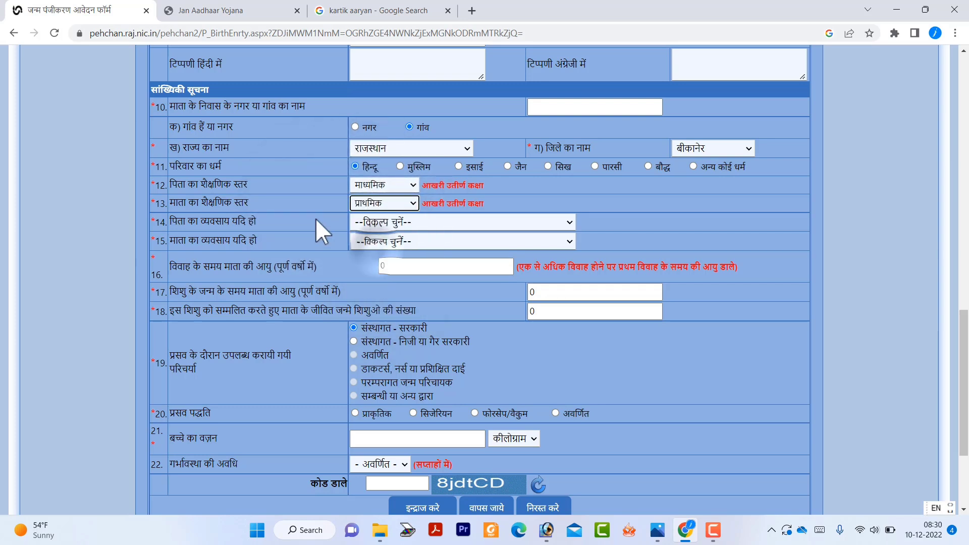
- Set both parents' occupation to farmers, fishermen and related workers (किसान, मछुआरे…)
drag(166, 222, 298, 230)
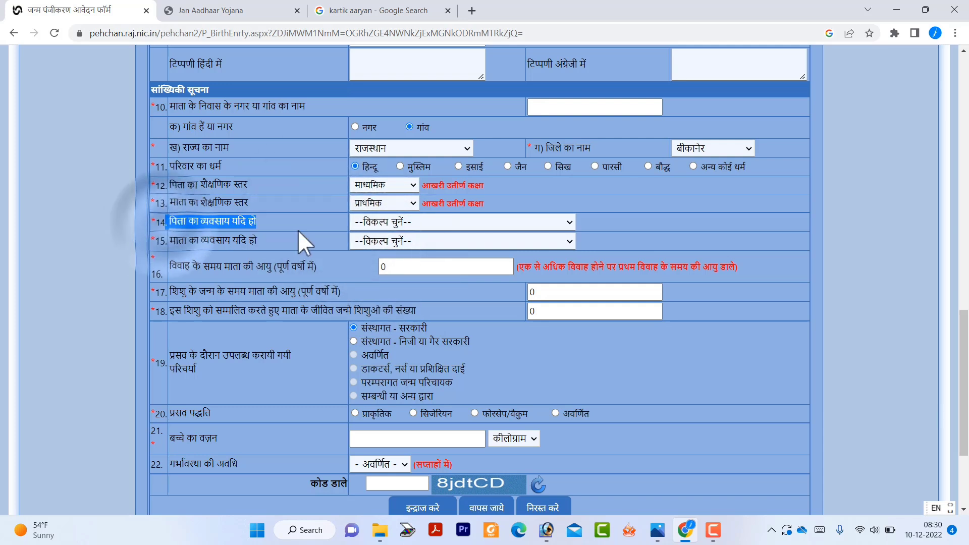
click(372, 224)
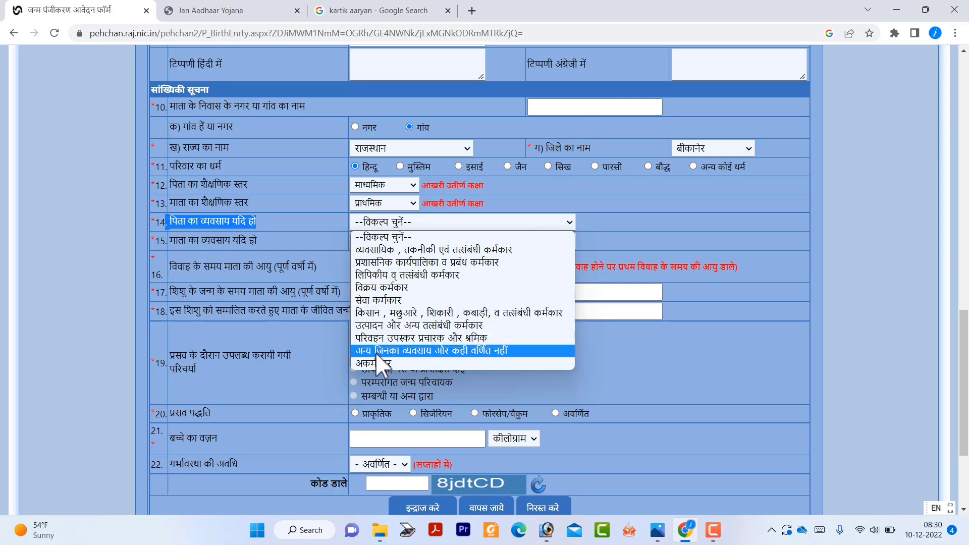
click(365, 313)
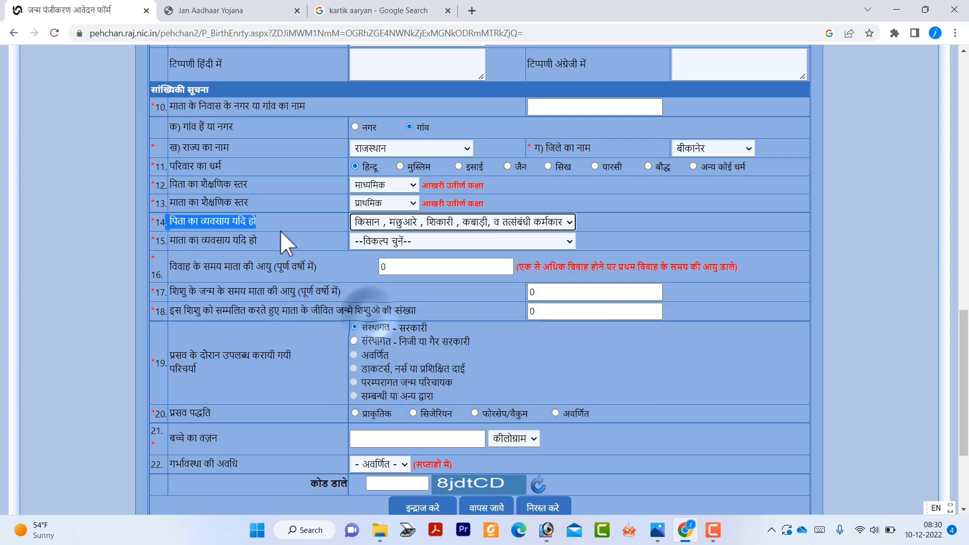
click(381, 242)
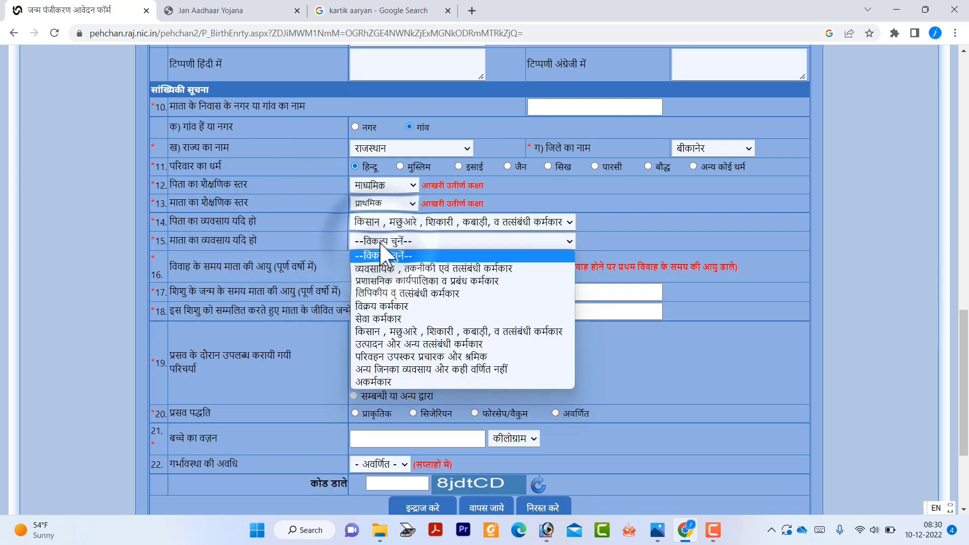
click(407, 333)
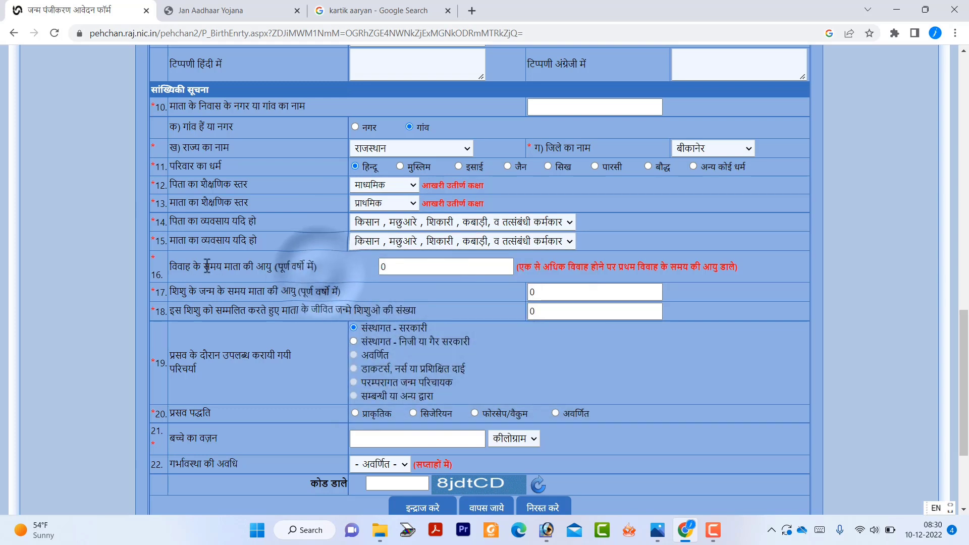
- Enter the mother's age as 21 at marriage and 22 at the child's birth
drag(168, 266, 317, 272)
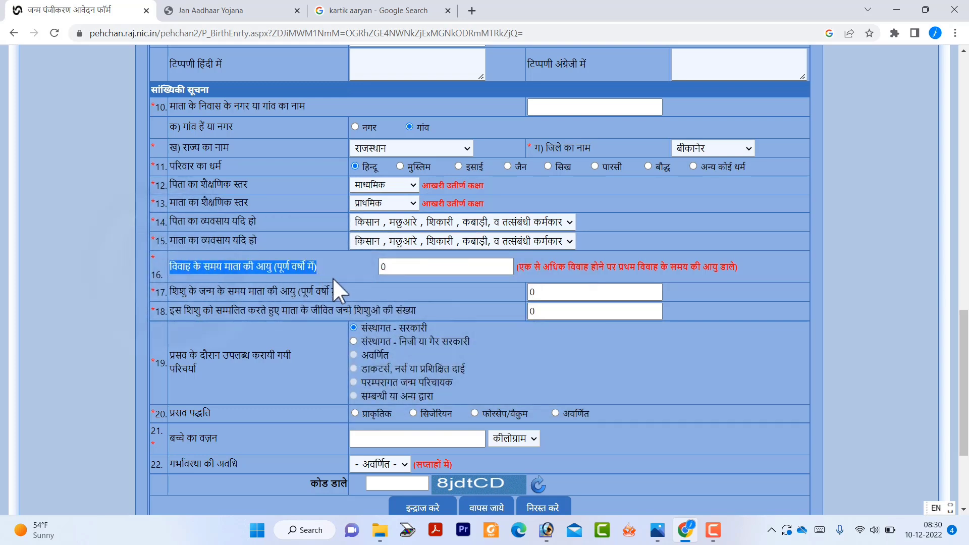
click(349, 268)
drag(406, 265, 345, 270)
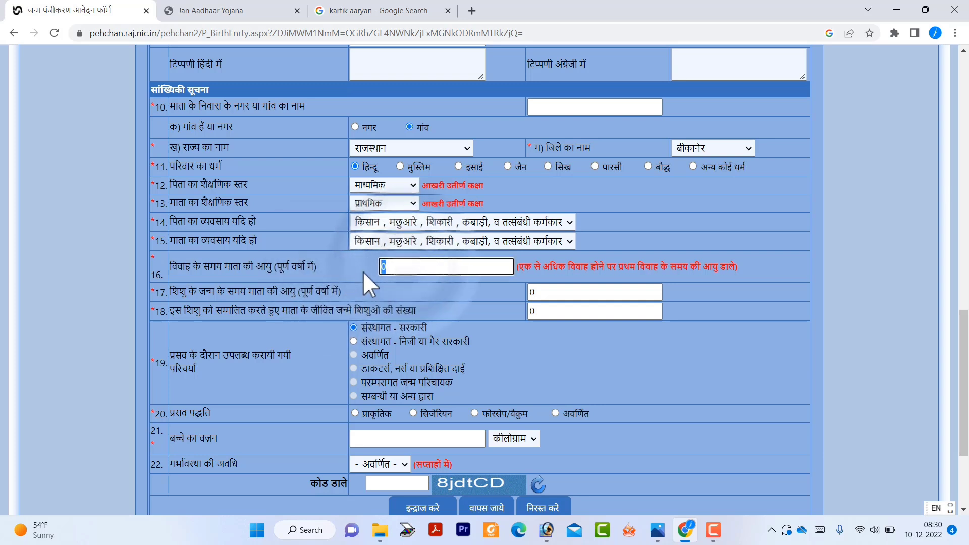
key(BackSpace)
click(465, 284)
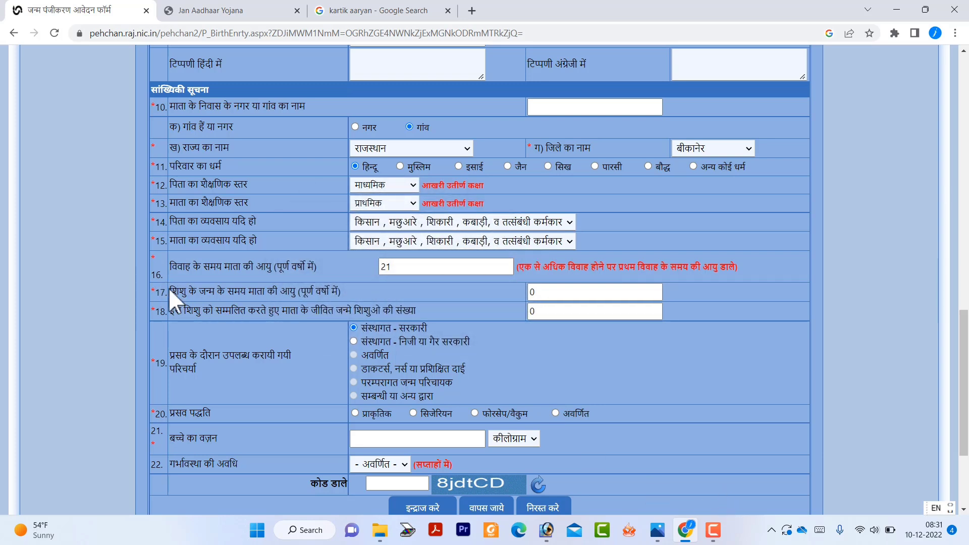
drag(169, 290, 343, 295)
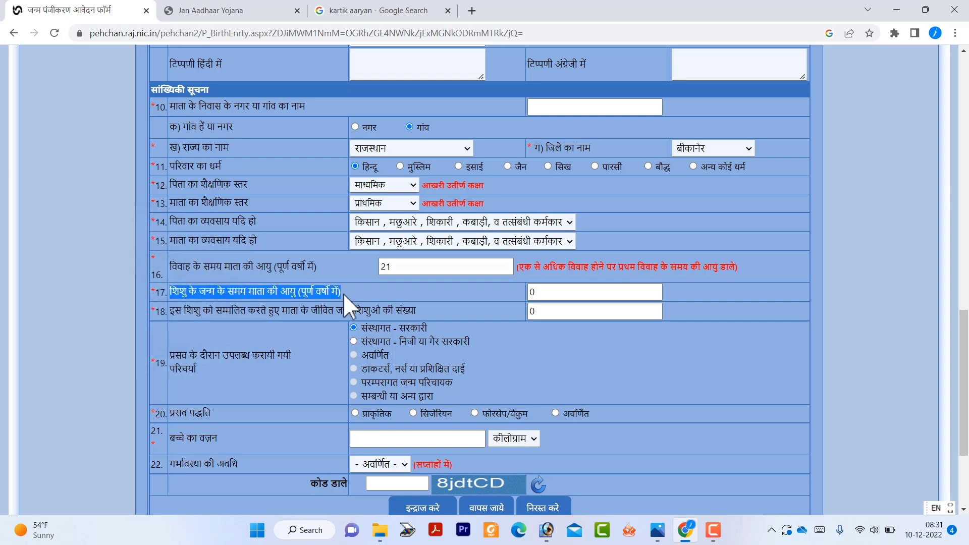
click(530, 293)
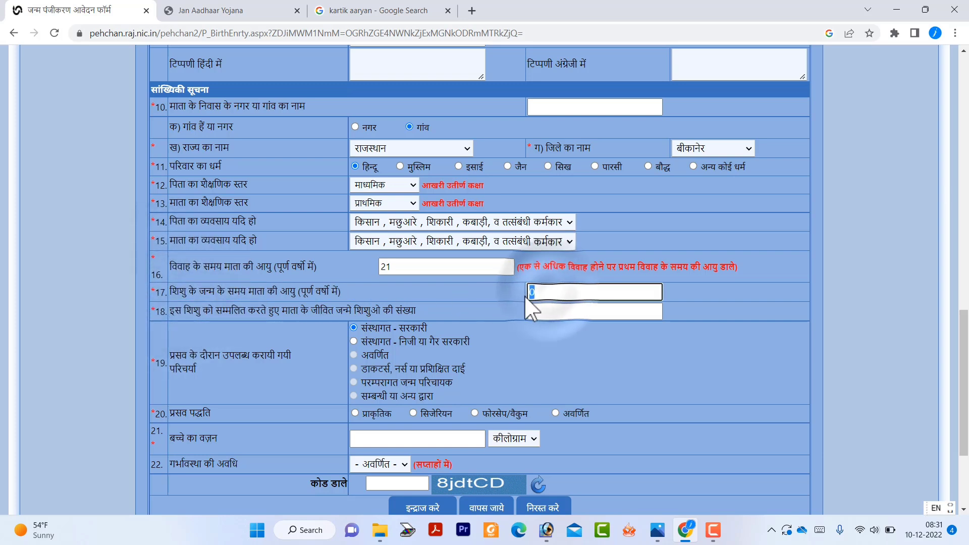
text(2)
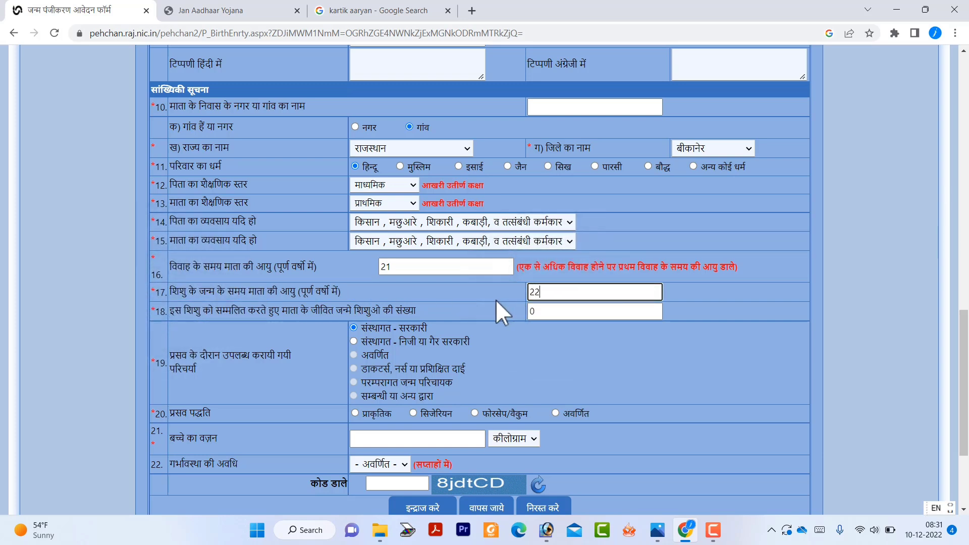
text(2)
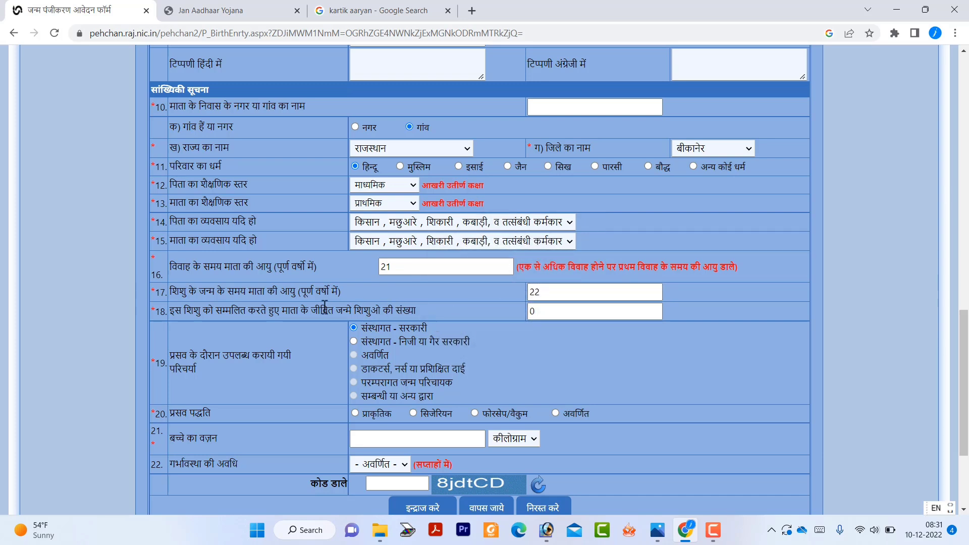
- Change the mother's living-children count from 0 to 1
click(552, 311)
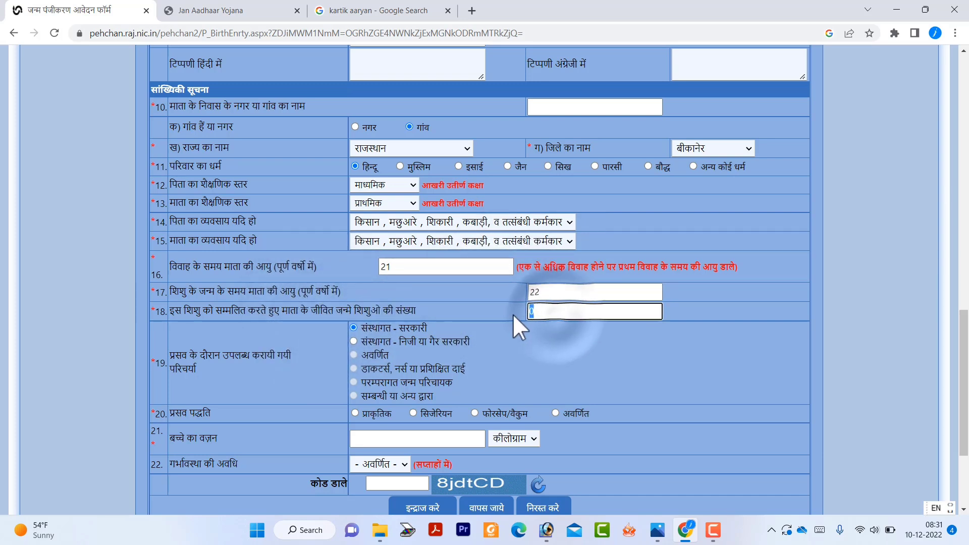
text(1)
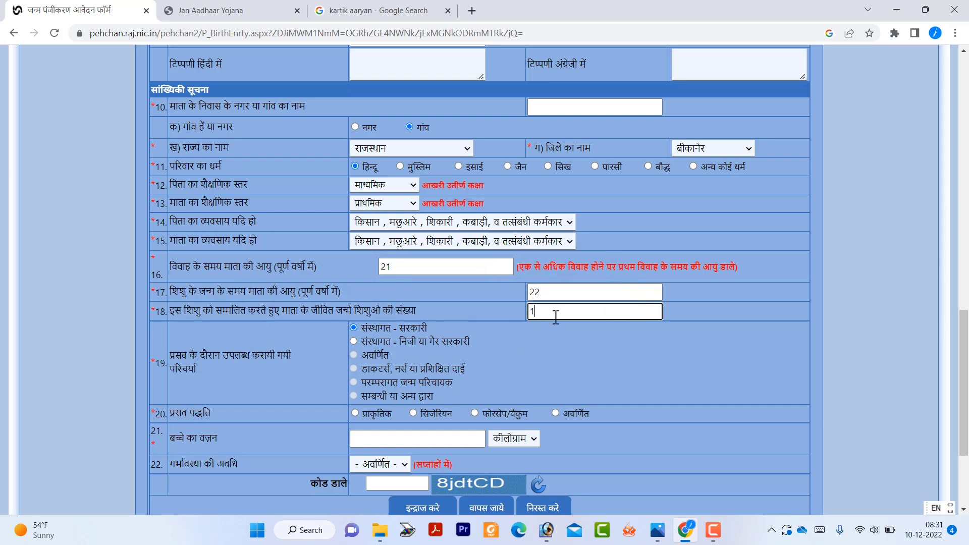
click(559, 339)
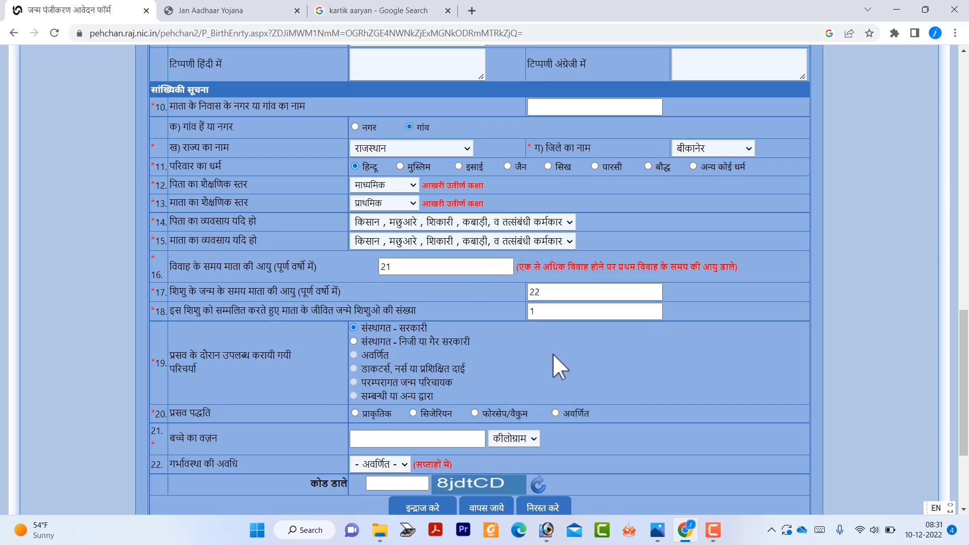
- Mark the delivery as प्राकृतिक and enter the baby's weight as 2.5 कीलोग्राम
scroll(558, 344, down, 3)
drag(170, 196, 204, 215)
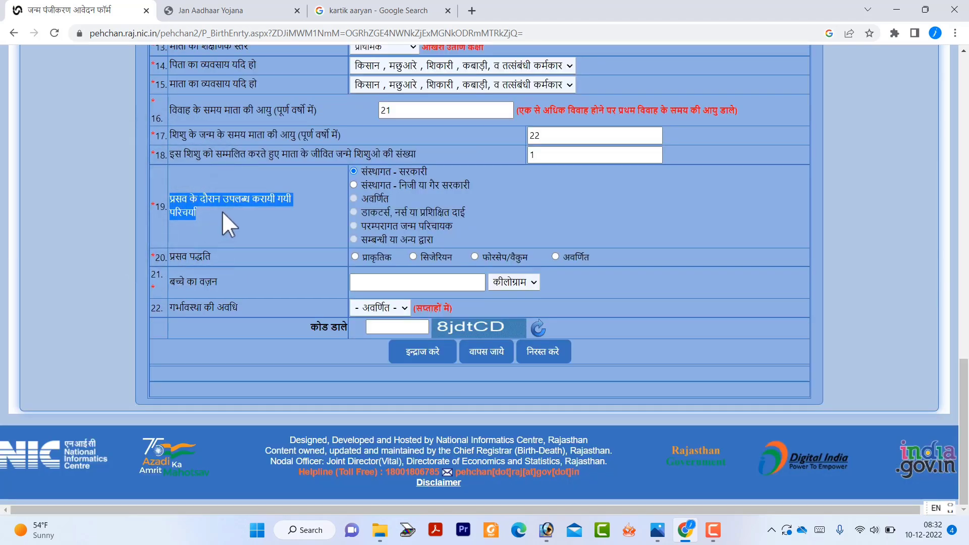
click(387, 169)
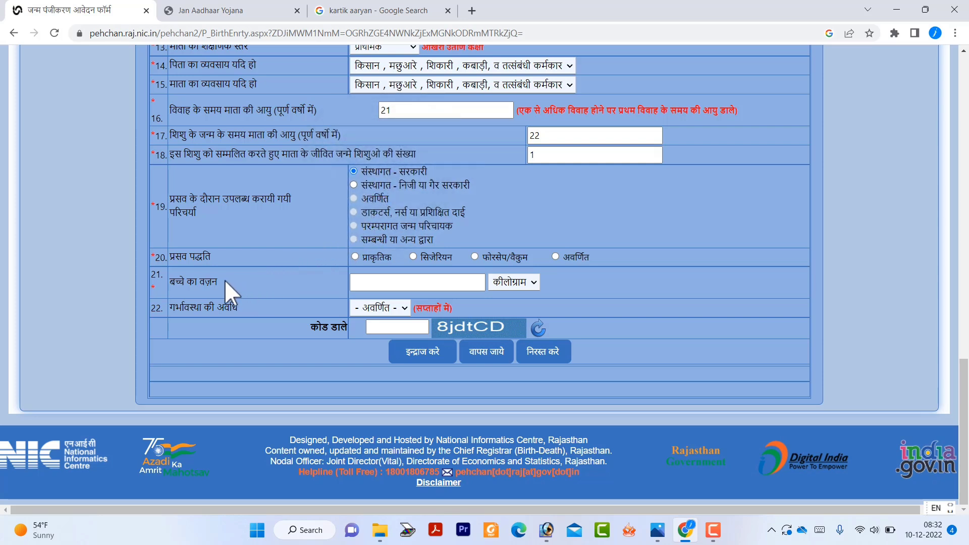
drag(170, 257, 365, 253)
click(355, 256)
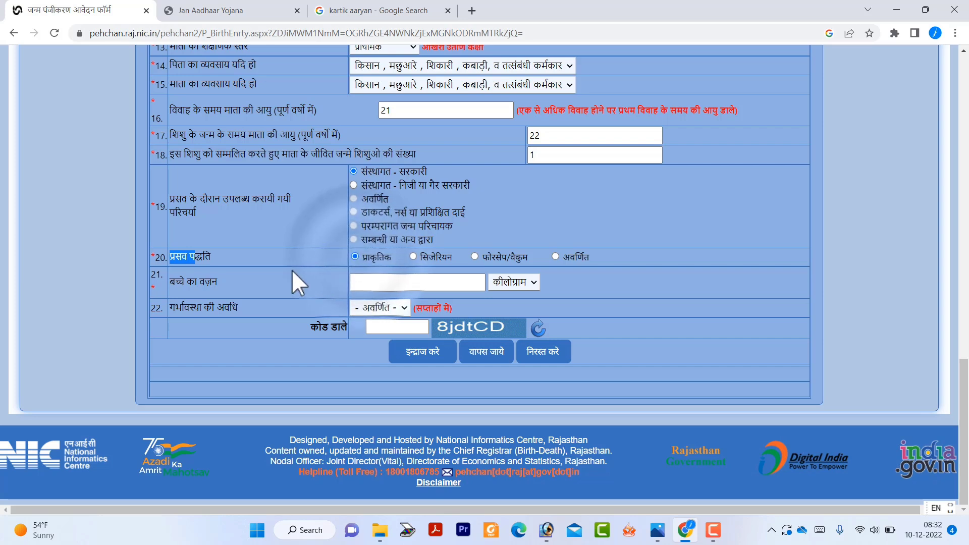
click(511, 282)
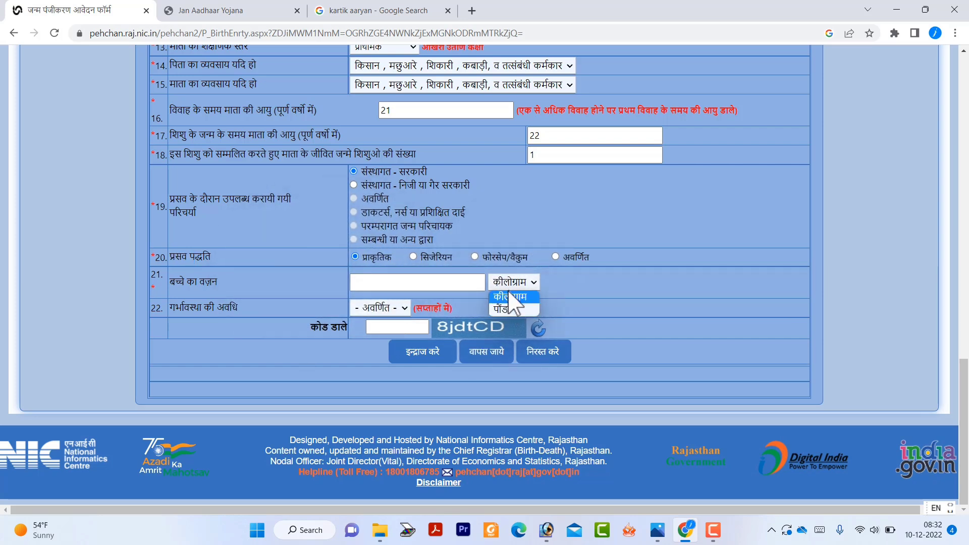
click(506, 297)
click(441, 281)
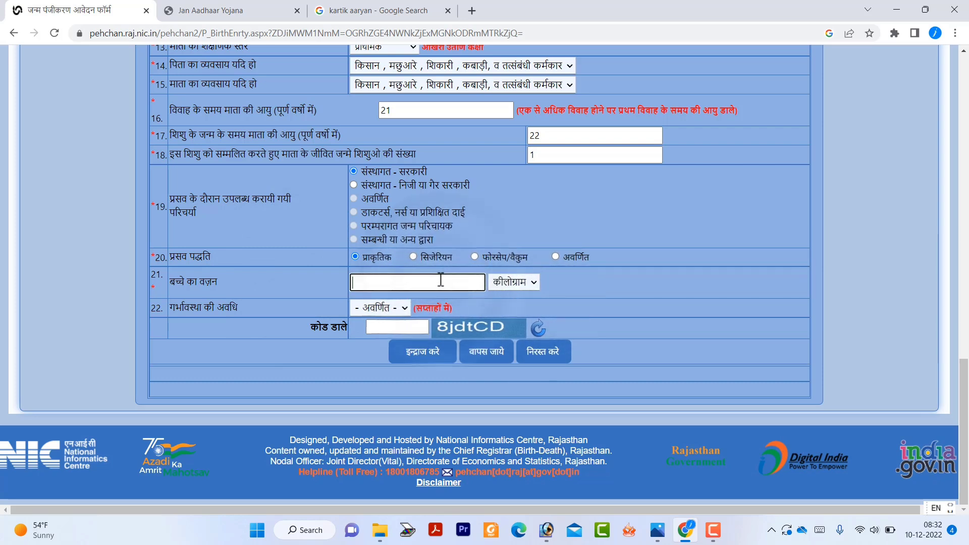
text(2.5)
click(301, 280)
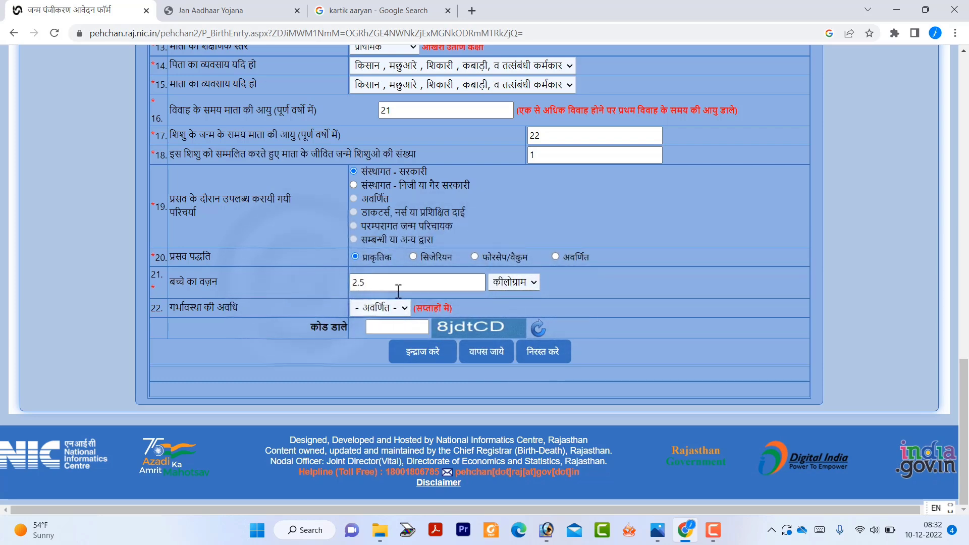
- Set the pregnancy duration to 38 सप्ताह
drag(205, 306, 224, 307)
click(359, 308)
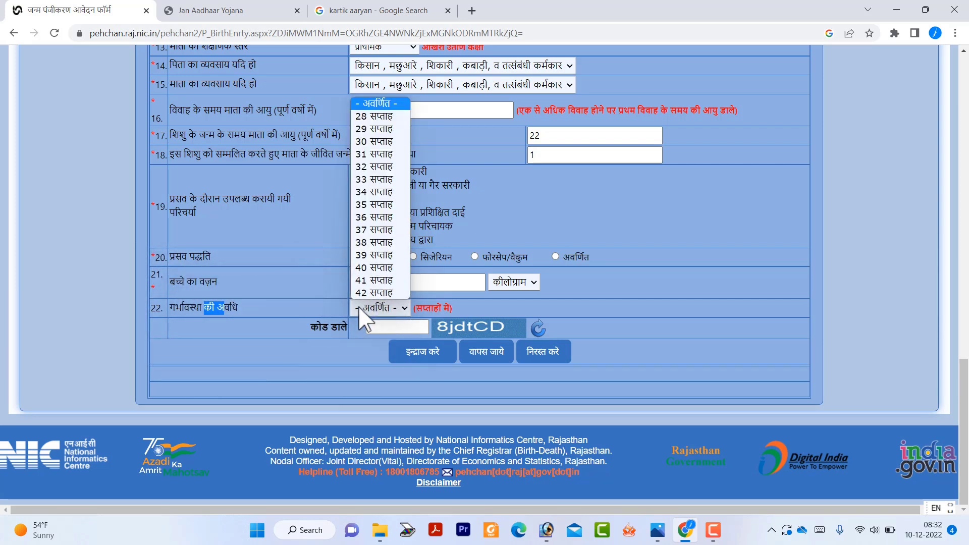
click(376, 243)
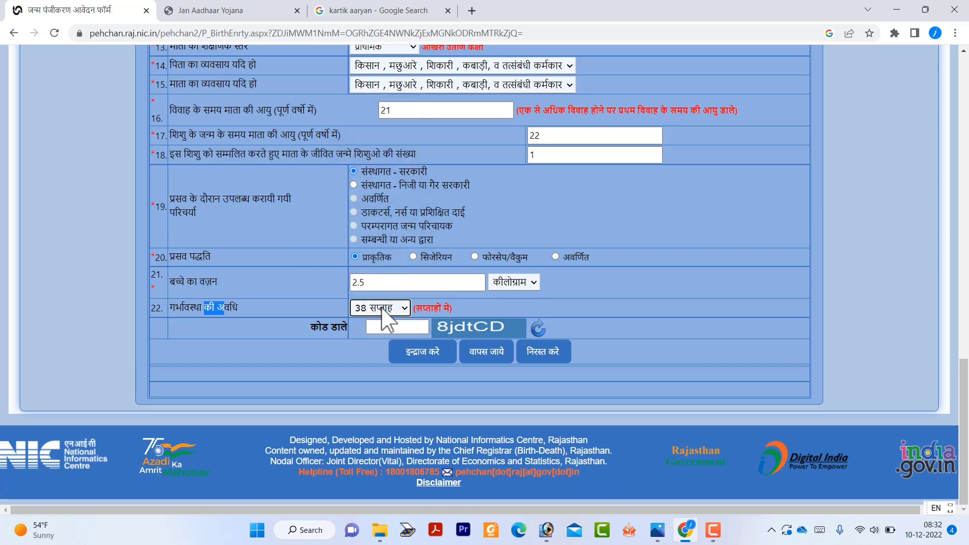
click(382, 310)
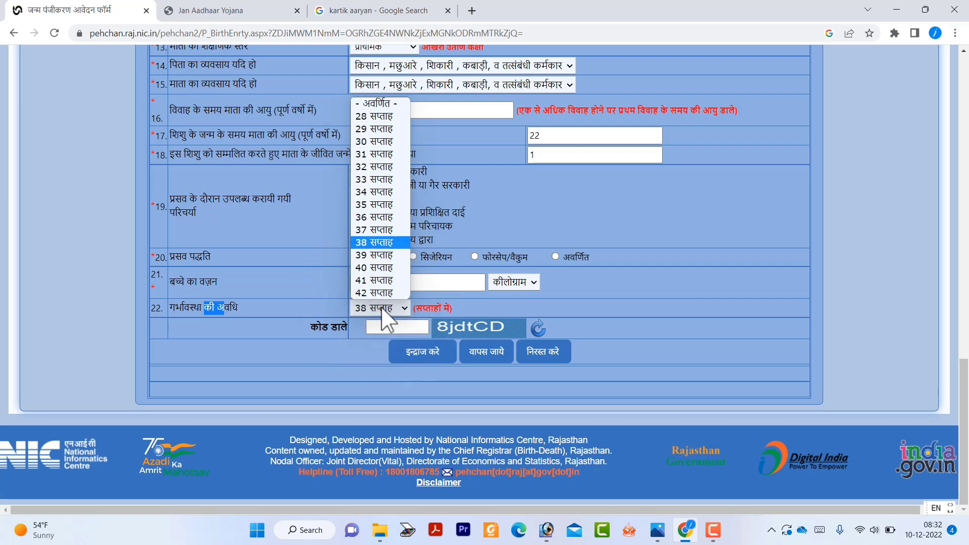
click(382, 309)
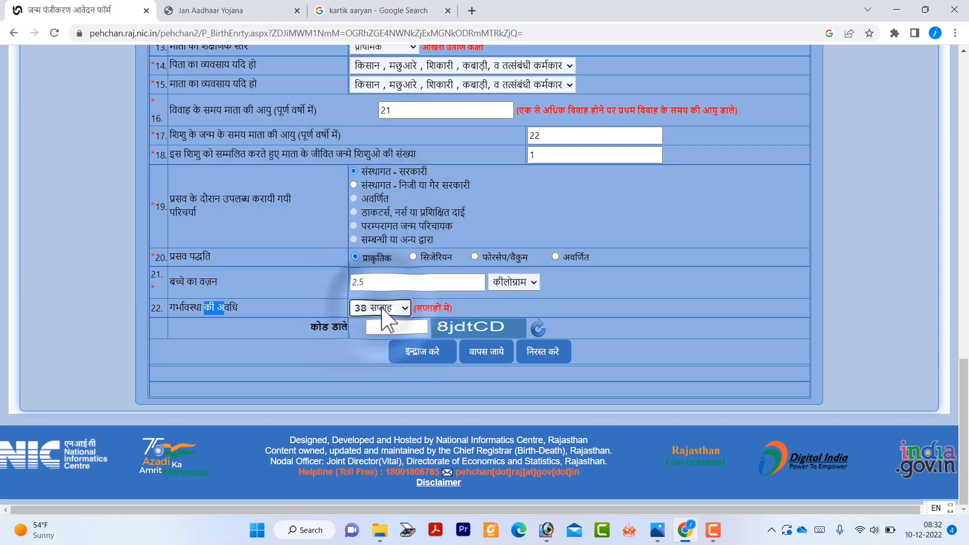
click(355, 325)
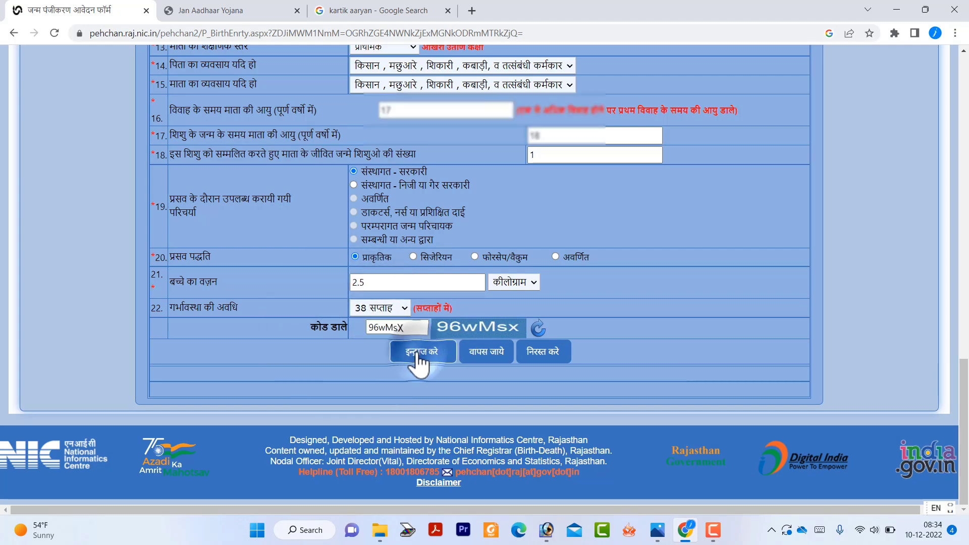
- Submit the completed birth registration form with इन्द्राज करे
click(418, 356)
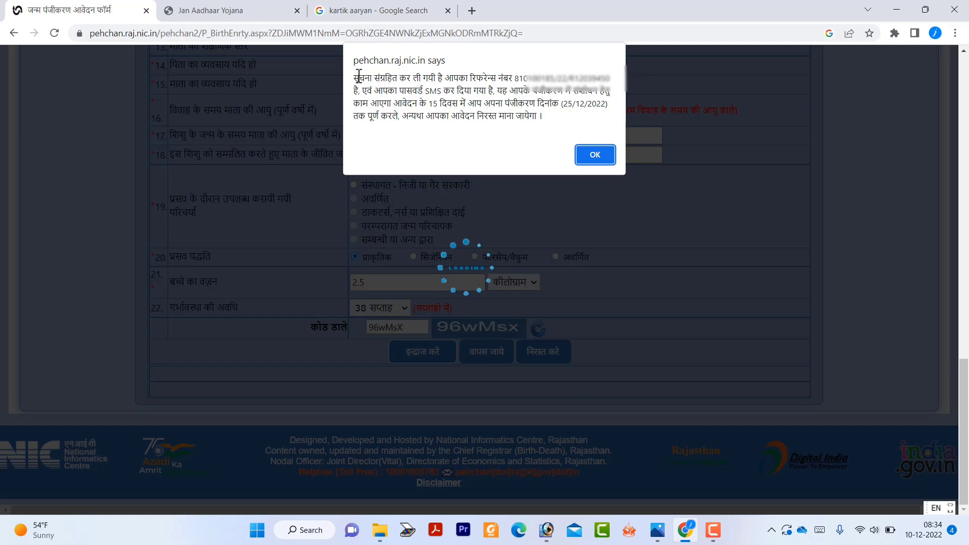
drag(354, 77, 551, 115)
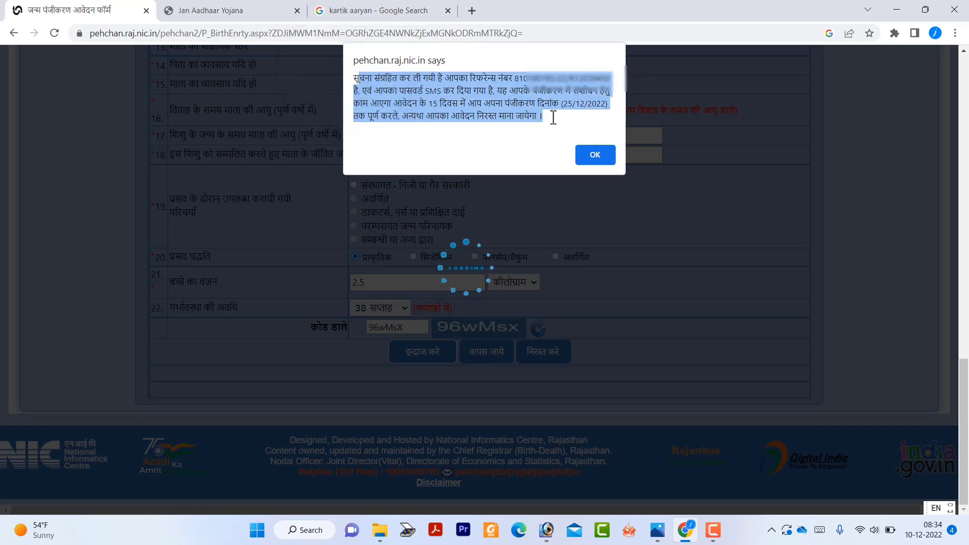
click(530, 100)
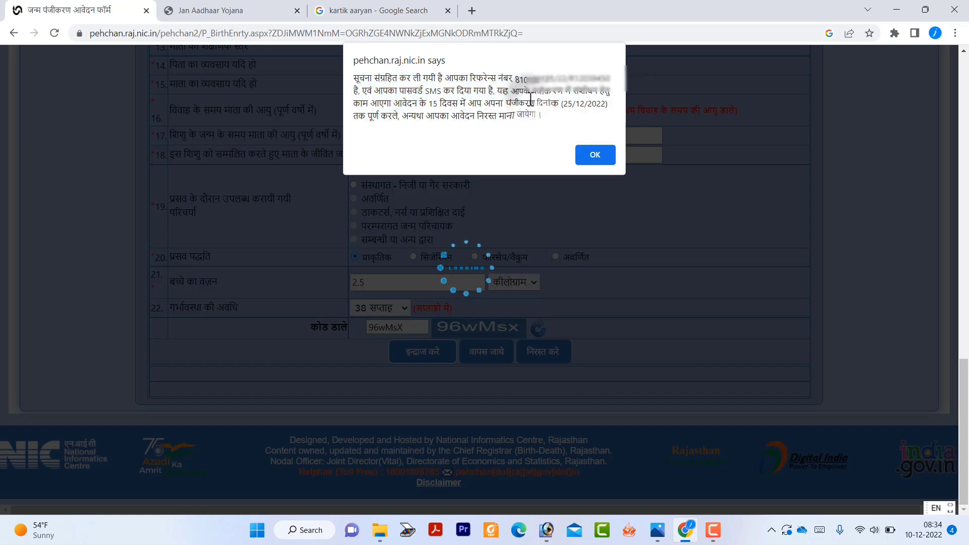
- Acknowledge the reference number alert and open the प्रपत्र संख्या 5 printable report
click(594, 156)
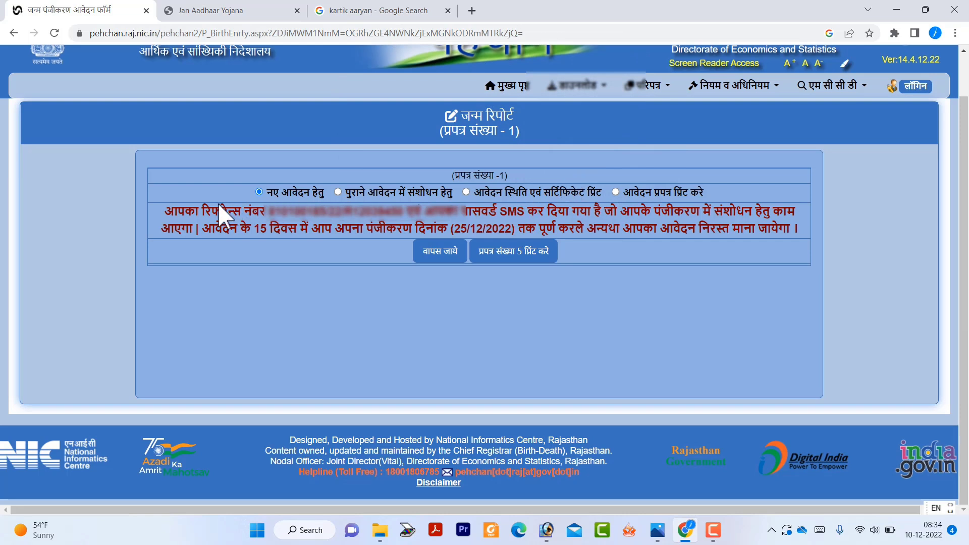
drag(165, 211, 803, 230)
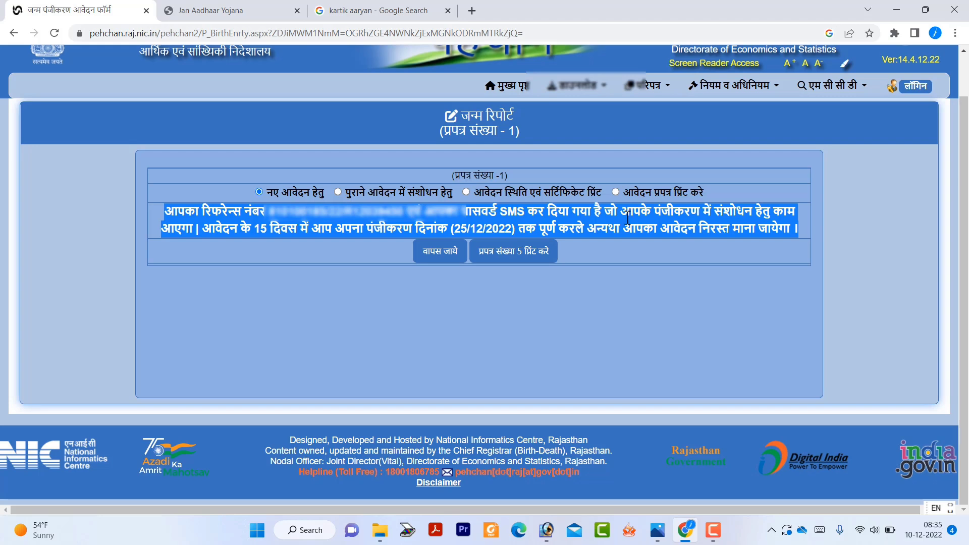
click(503, 258)
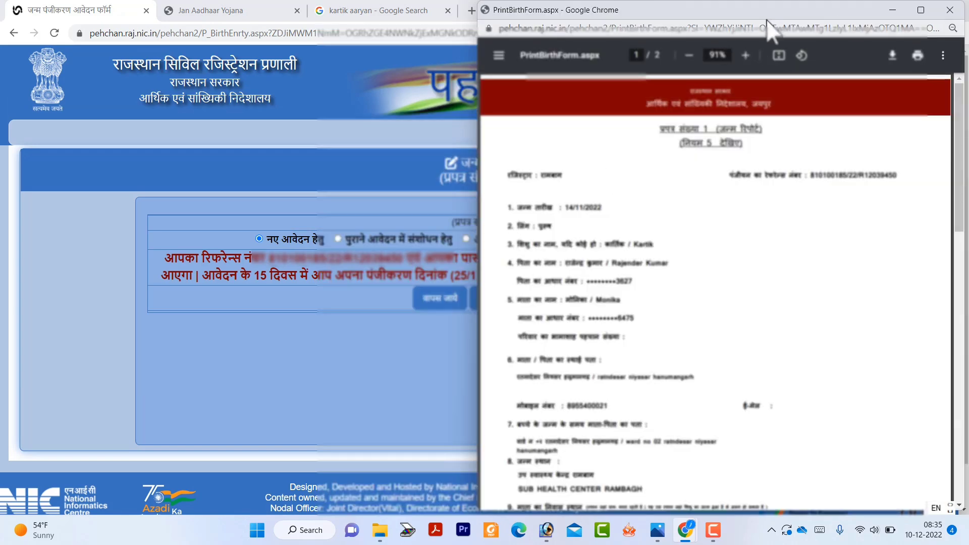
- Print the birth report form with the destination set to Save as PDF
drag(764, 15, 586, 25)
scroll(600, 218, down, 15)
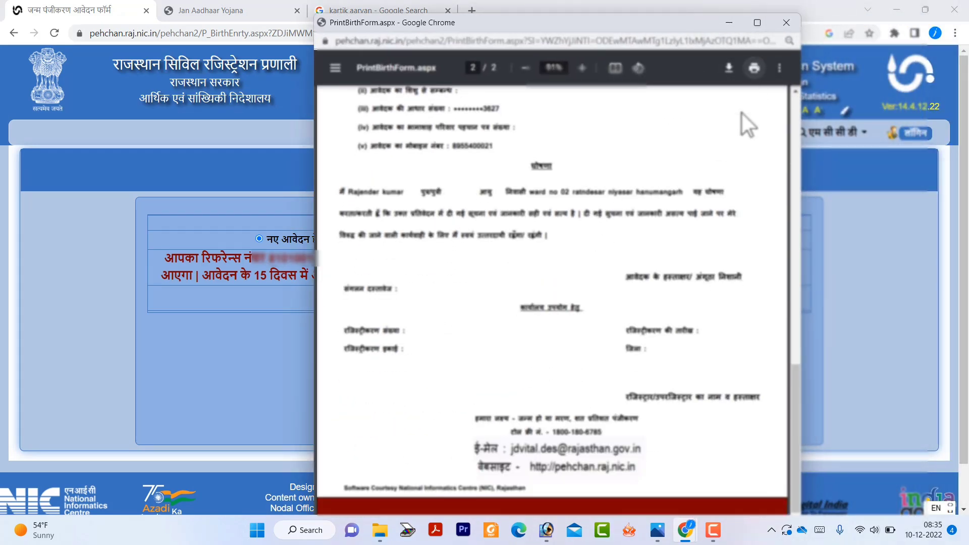
scroll(704, 177, up, 15)
click(753, 79)
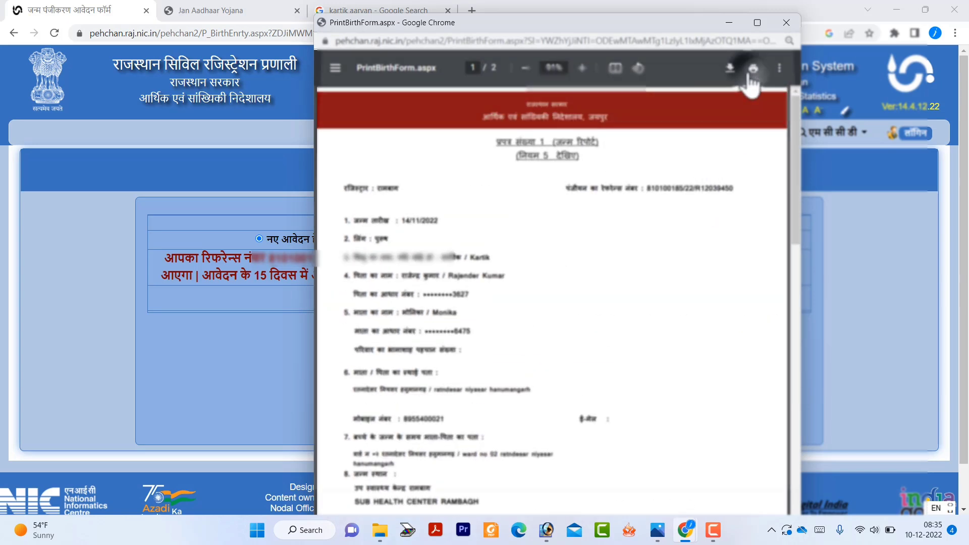
click(713, 104)
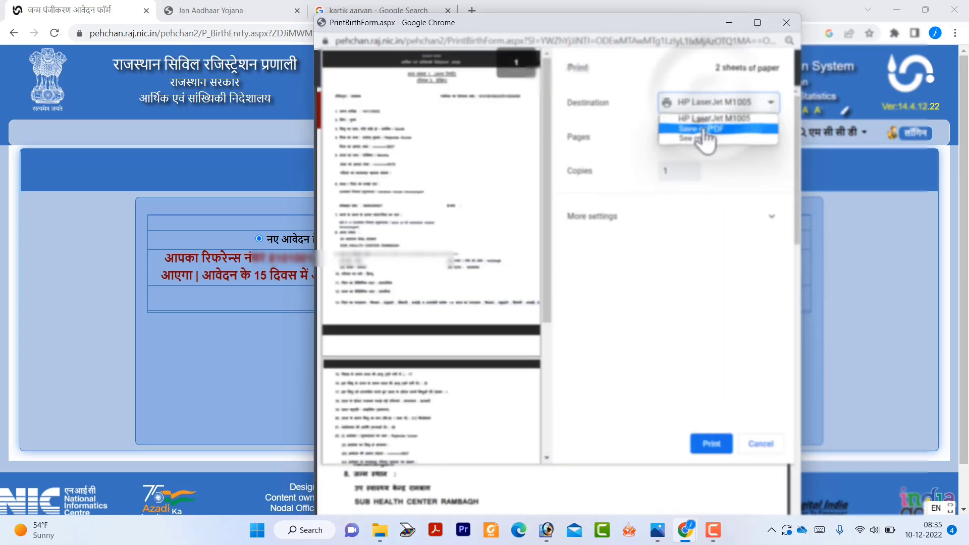
click(701, 129)
click(711, 443)
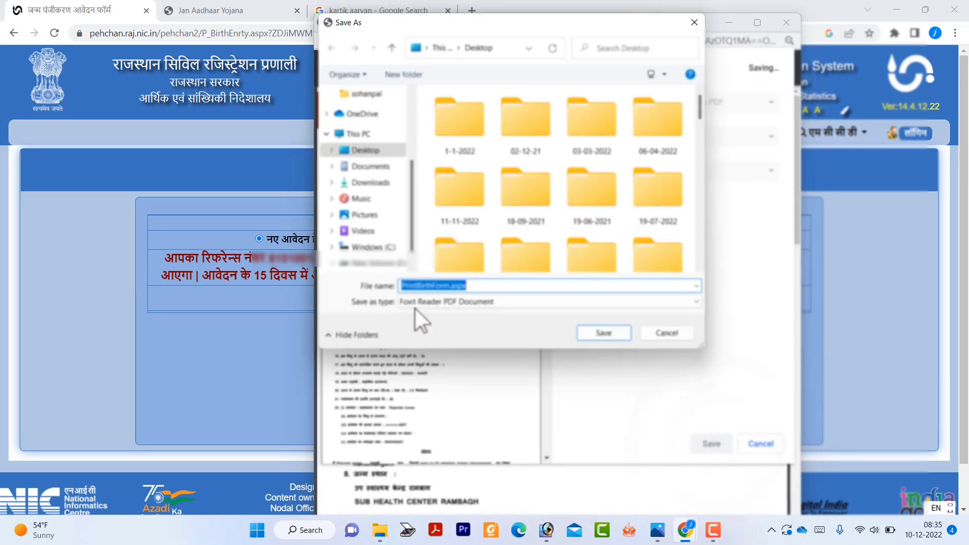
- Save the PDF file under the name PrintBirth
click(481, 285)
drag(480, 285, 504, 281)
click(433, 287)
key(BackSpace)
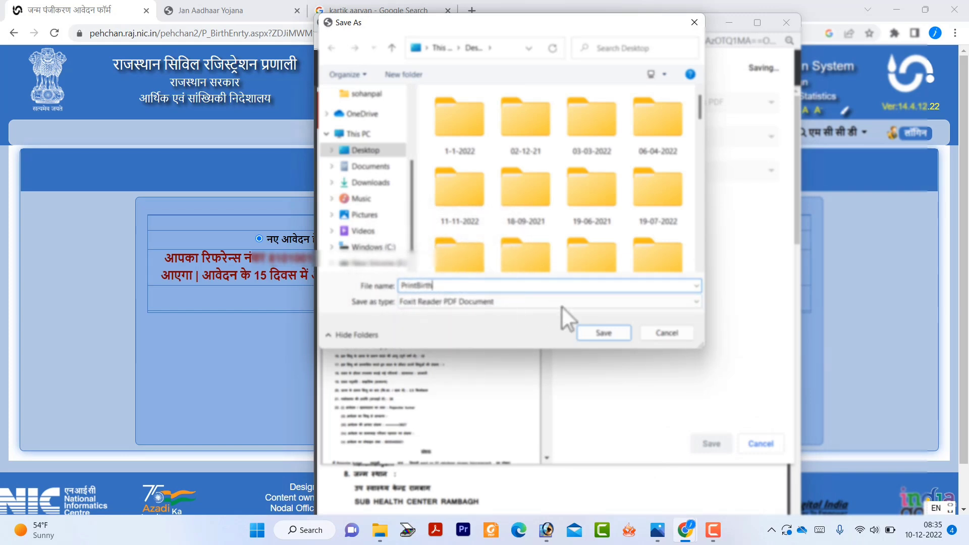
click(592, 329)
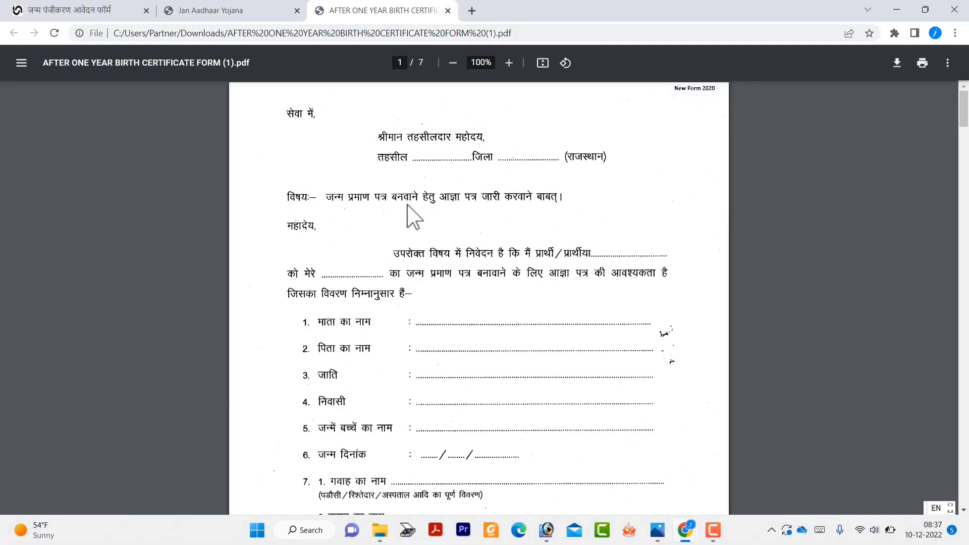
- Scroll through the affidavit, witness and report pages of the PDF form, then back to the top
scroll(408, 207, down, 9)
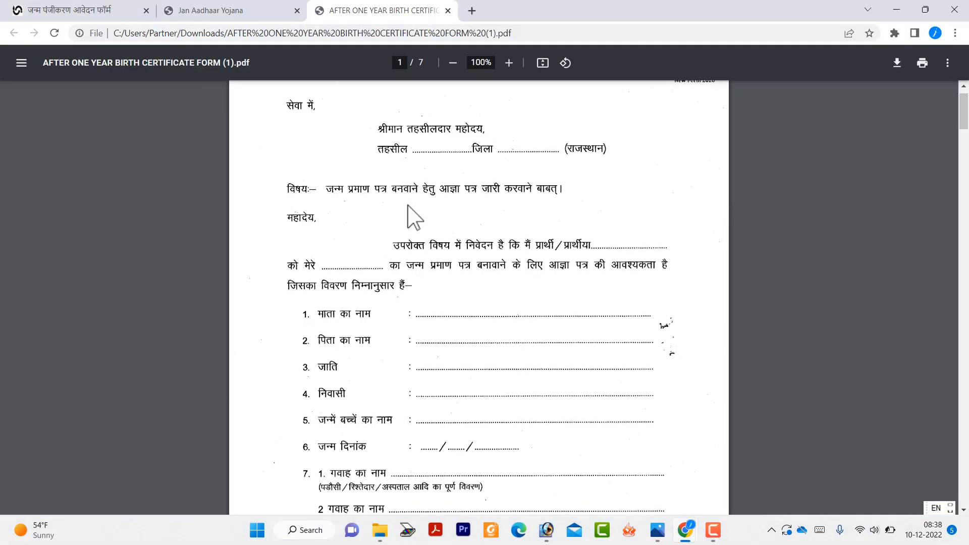
scroll(430, 235, down, 7)
scroll(432, 241, up, 3)
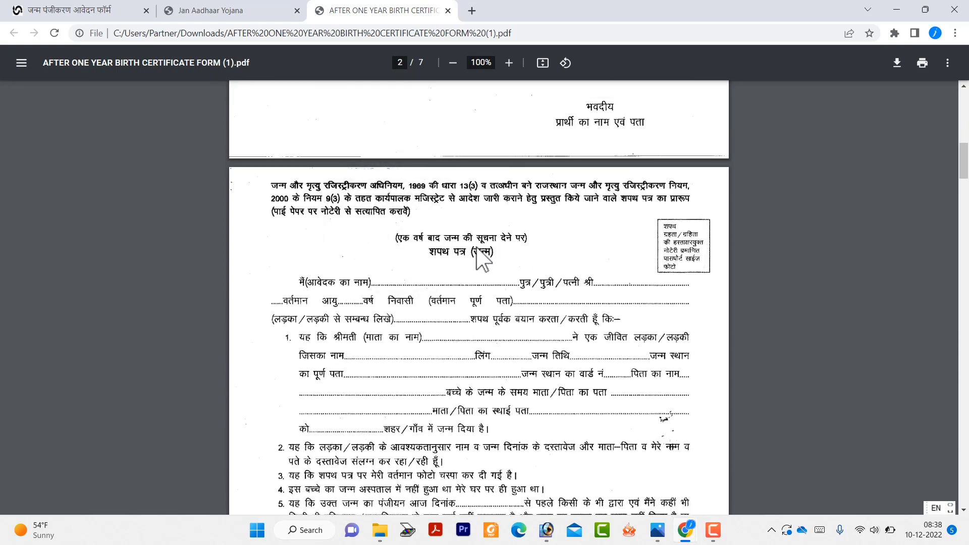
scroll(476, 247, down, 4)
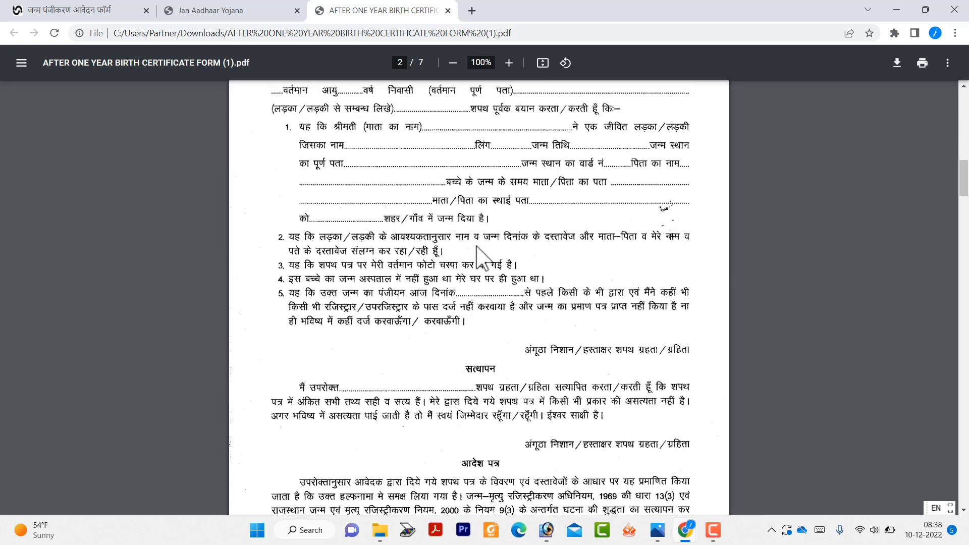
scroll(482, 258, up, 4)
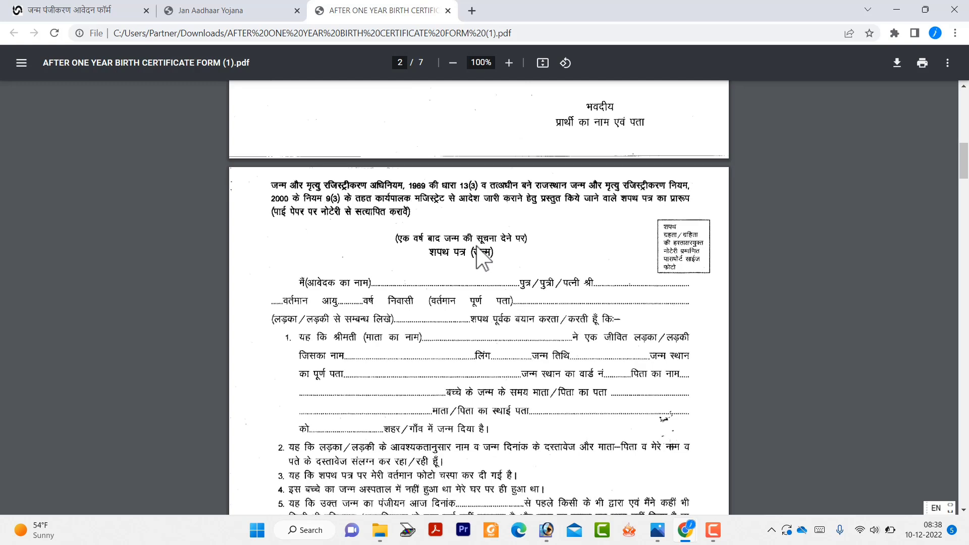
scroll(477, 245, down, 2)
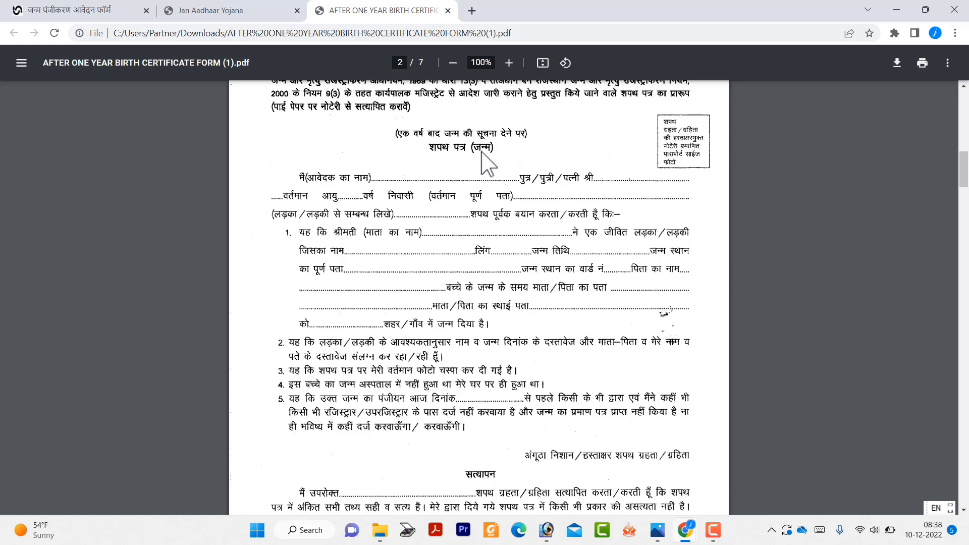
scroll(448, 215, down, 2)
scroll(450, 222, up, 1)
scroll(471, 242, down, 20)
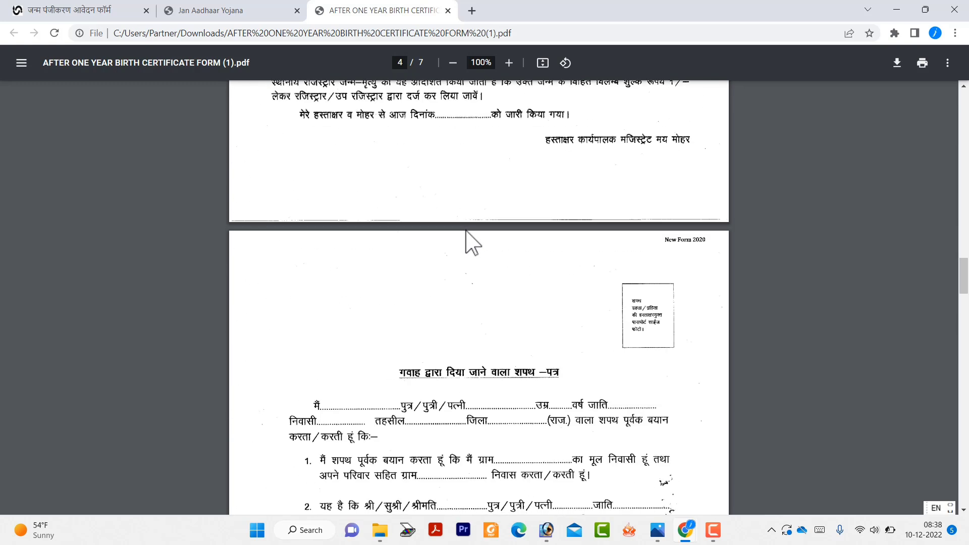
scroll(472, 242, down, 13)
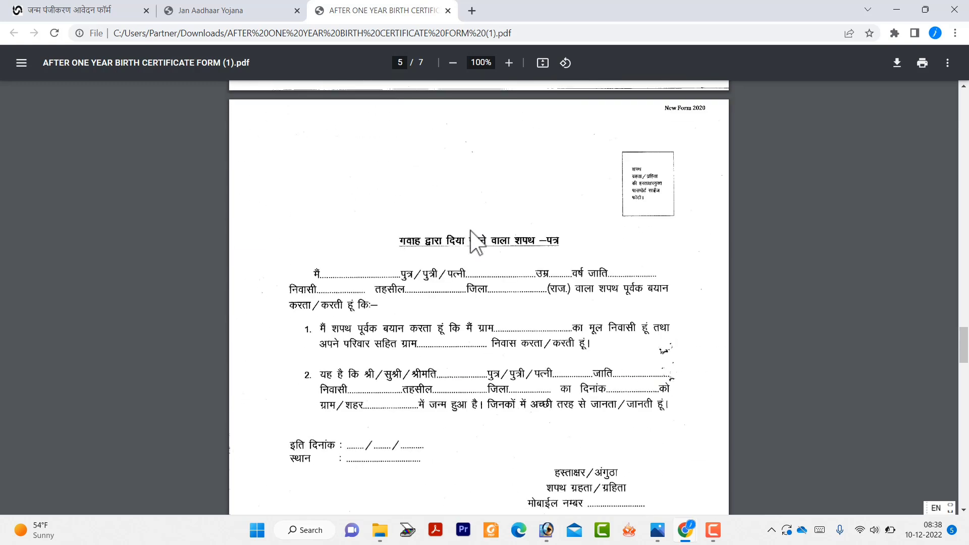
scroll(472, 231, down, 15)
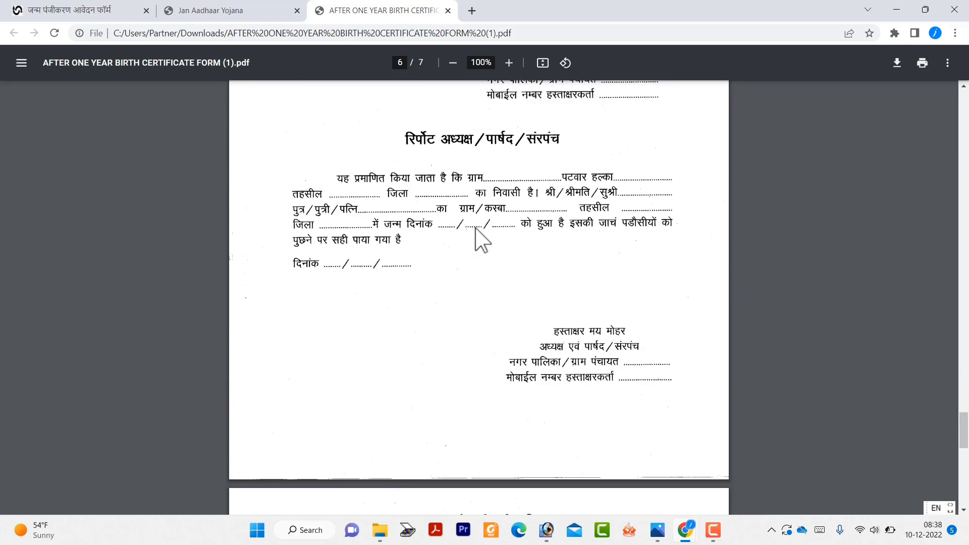
scroll(482, 243, up, 20)
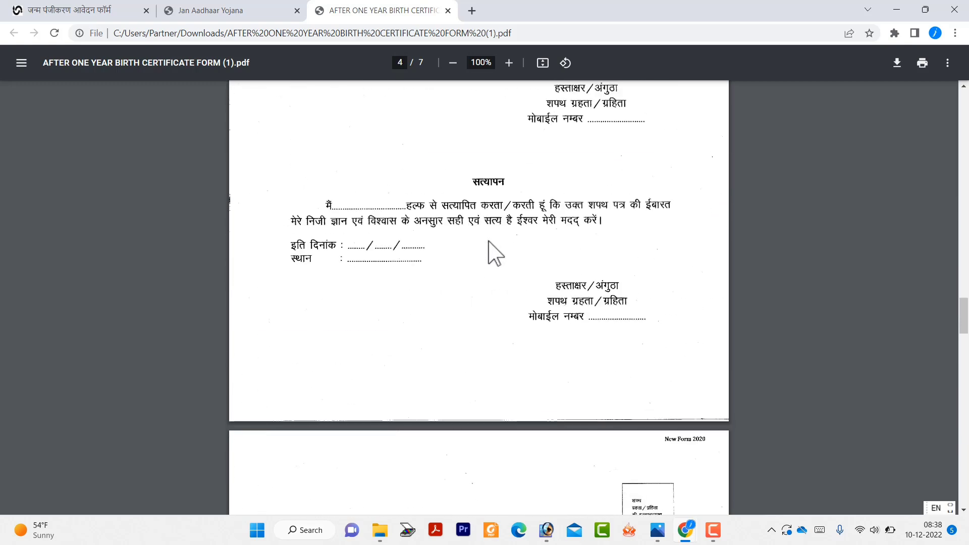
scroll(495, 253, up, 12)
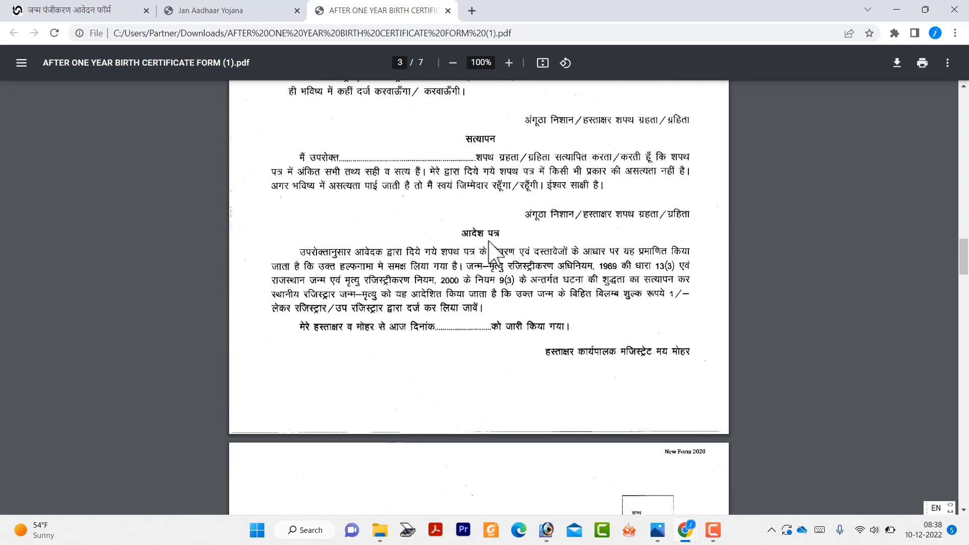
scroll(494, 253, up, 20)
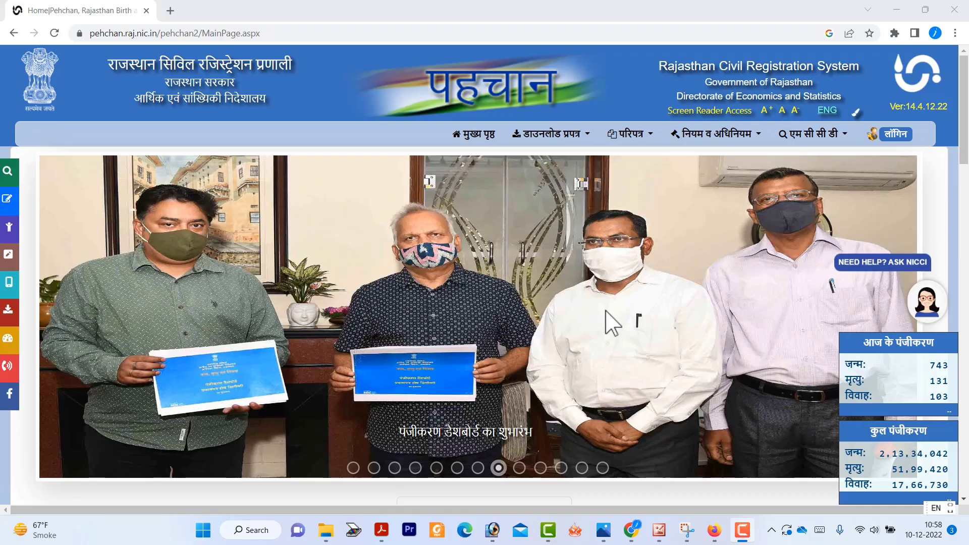
- On the Download Certificate page, search जन्म records by मोबाइल नंबर with the captcha
scroll(641, 236, down, 6)
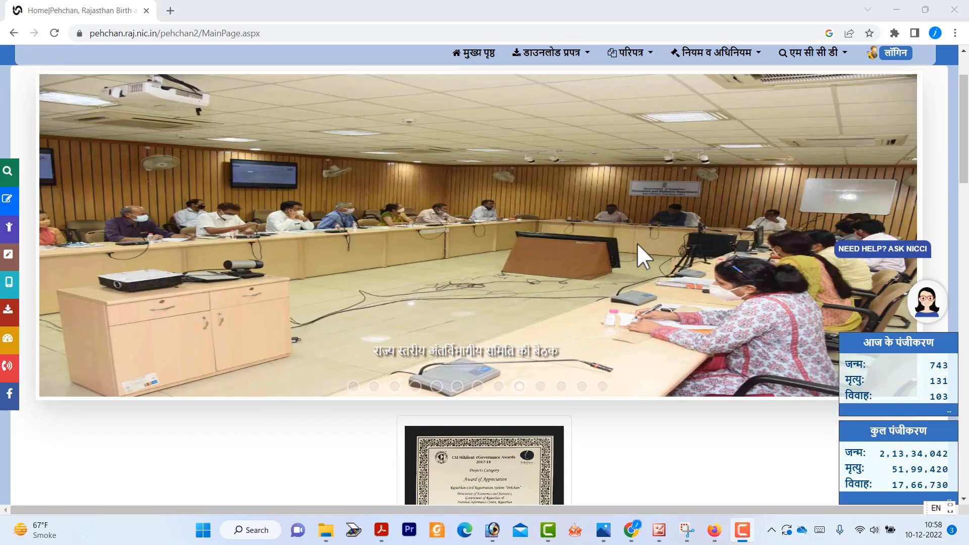
scroll(637, 243, down, 4)
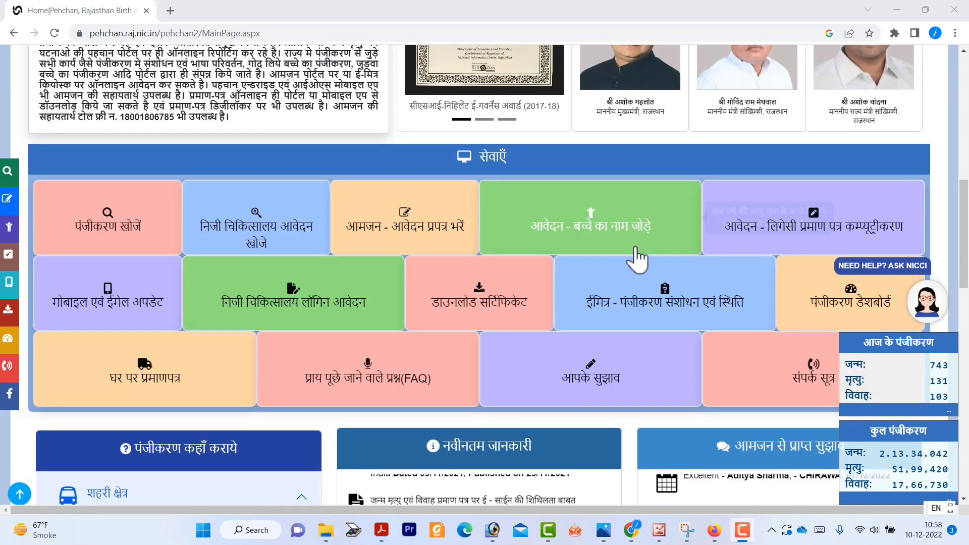
click(488, 301)
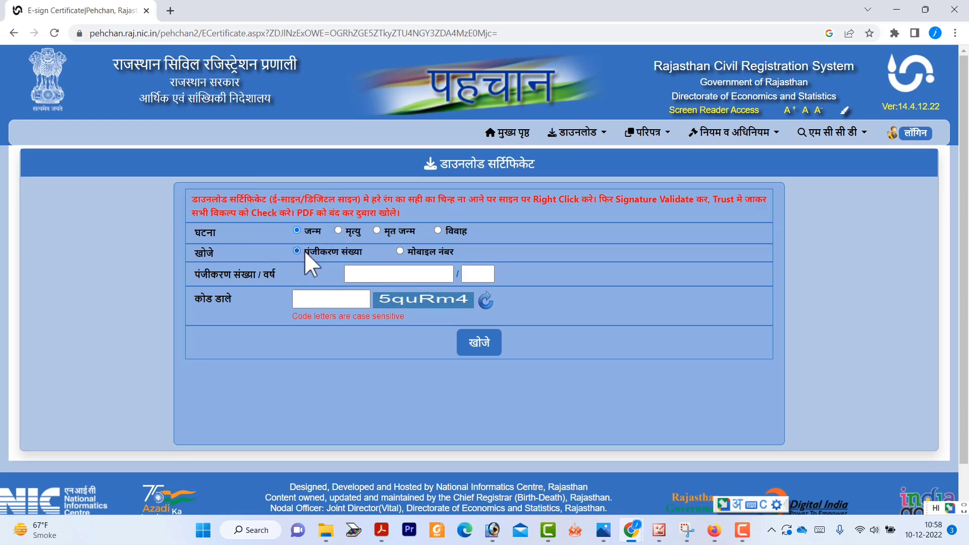
click(401, 254)
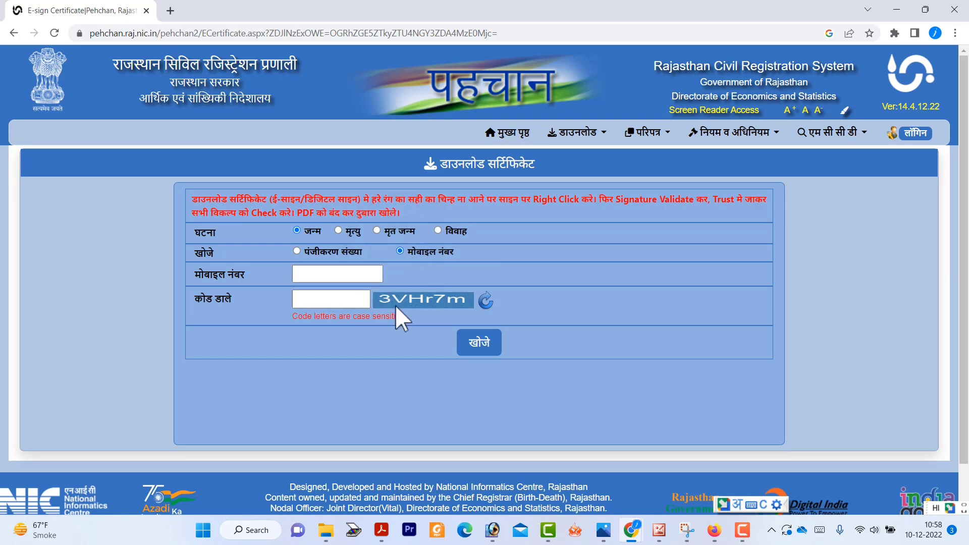
click(357, 301)
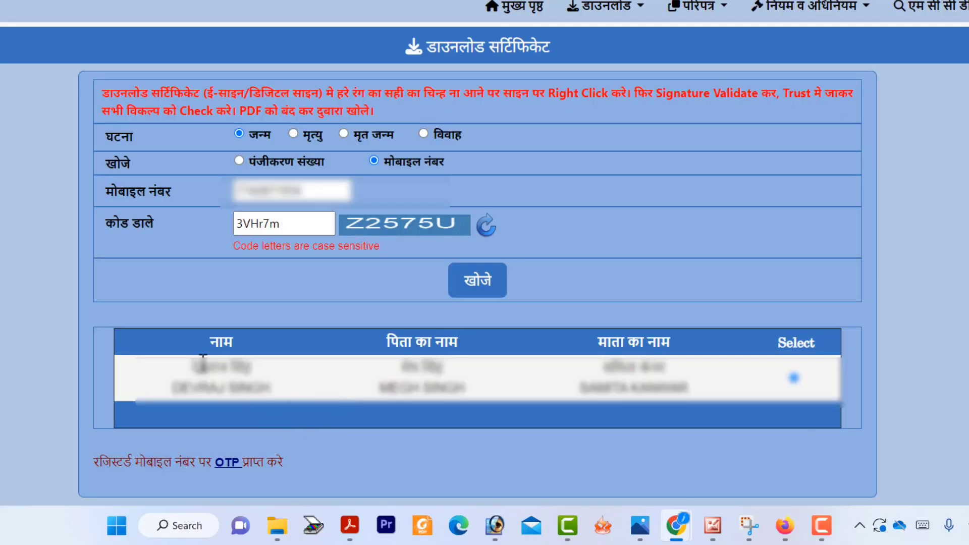
- Select the found birth record, request an OTP and enter the received OTP
click(710, 427)
click(793, 381)
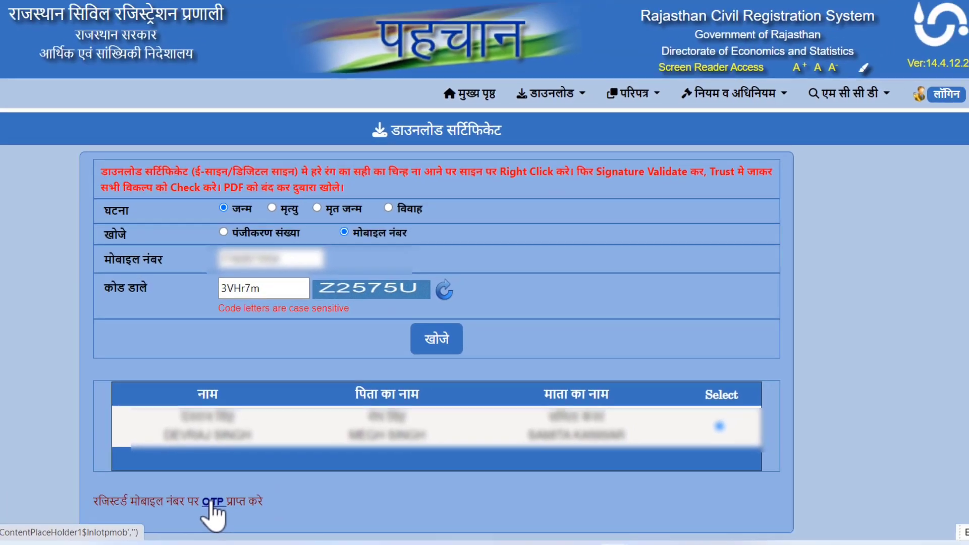
click(225, 462)
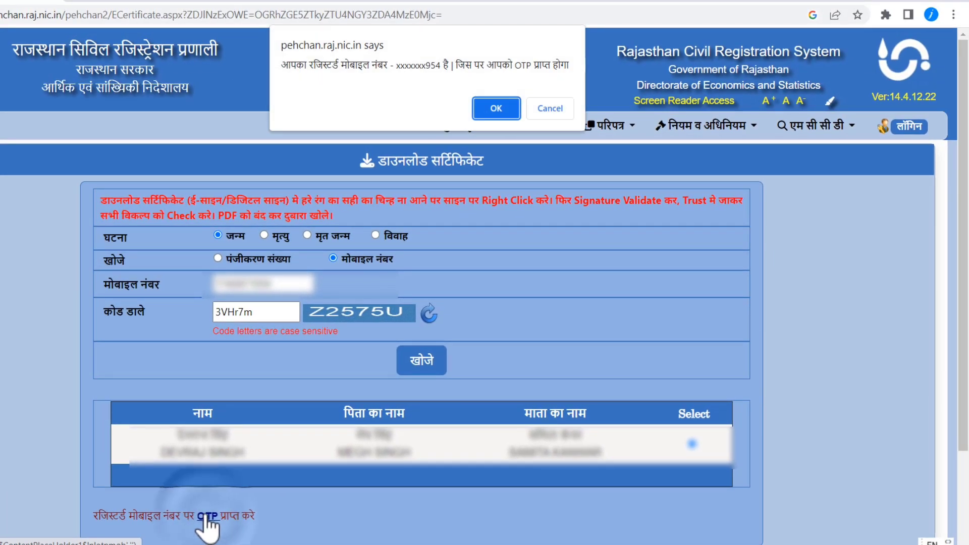
drag(417, 65, 441, 66)
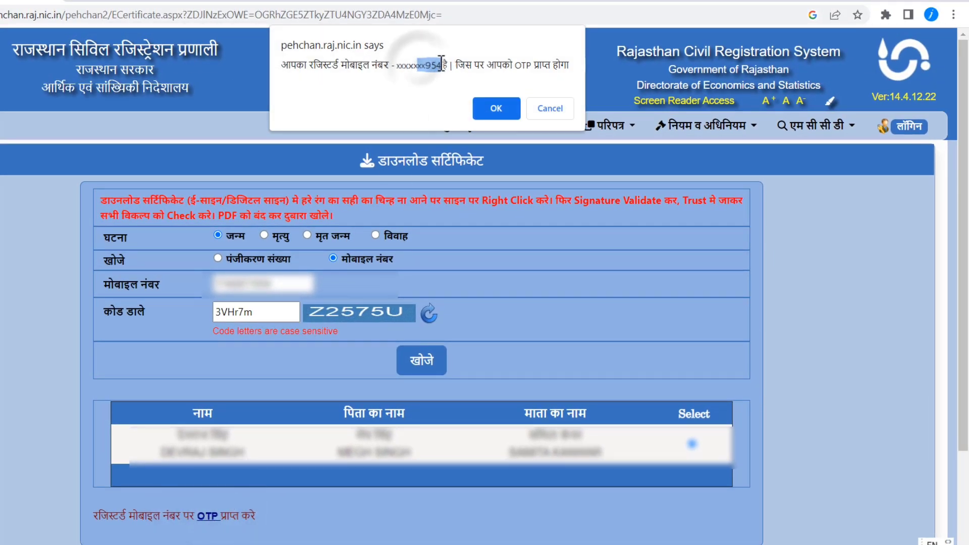
click(494, 113)
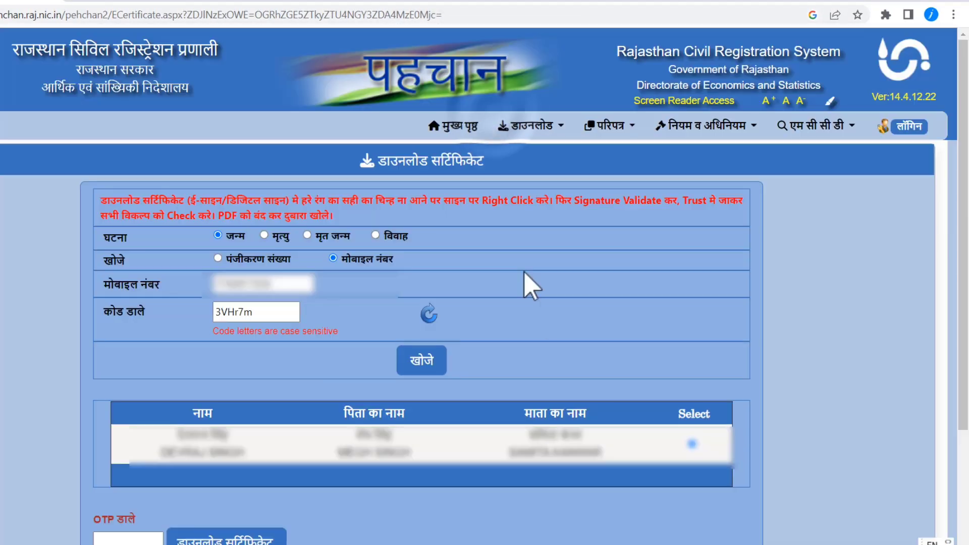
scroll(112, 384, down, 3)
click(112, 392)
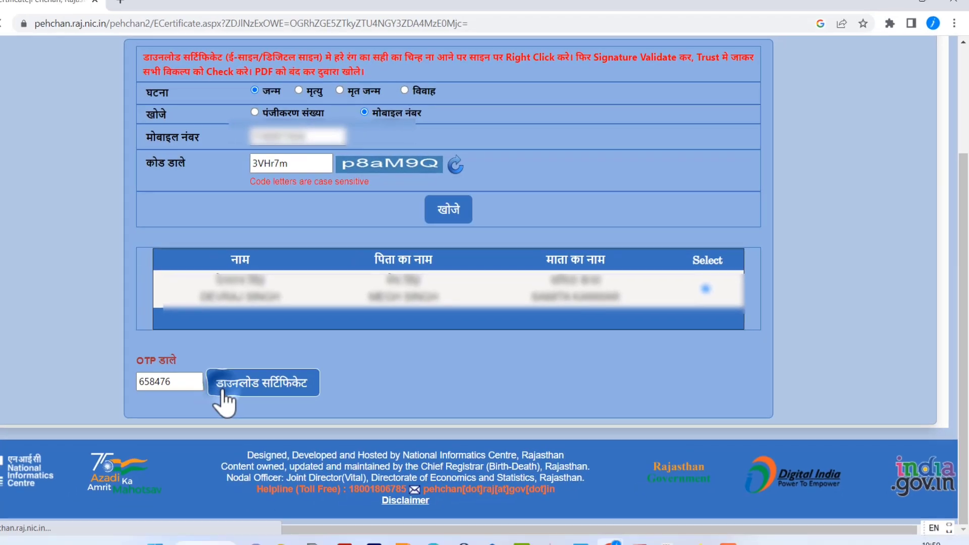
- Download the birth certificate with डाउनलोड सर्टिफिकेट and open the downloaded PDF
click(185, 402)
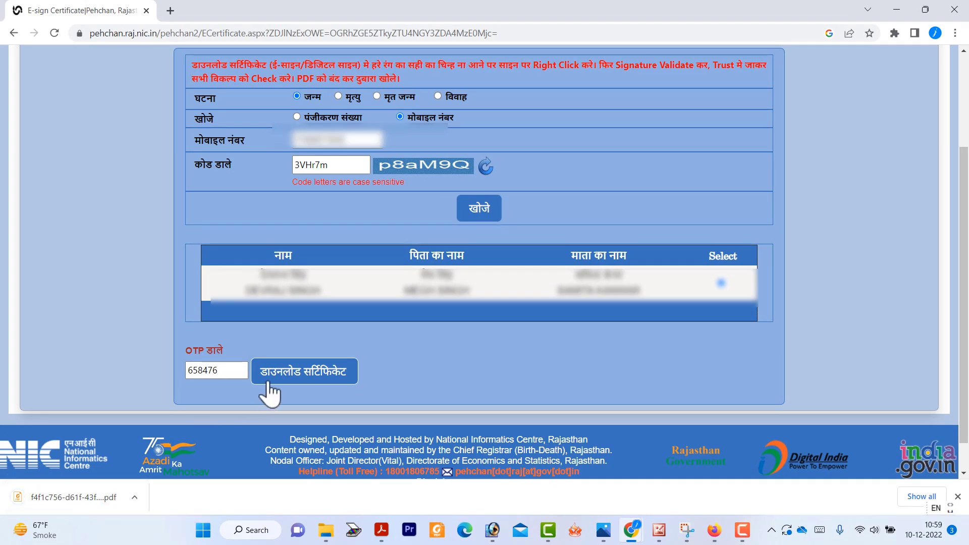
click(273, 380)
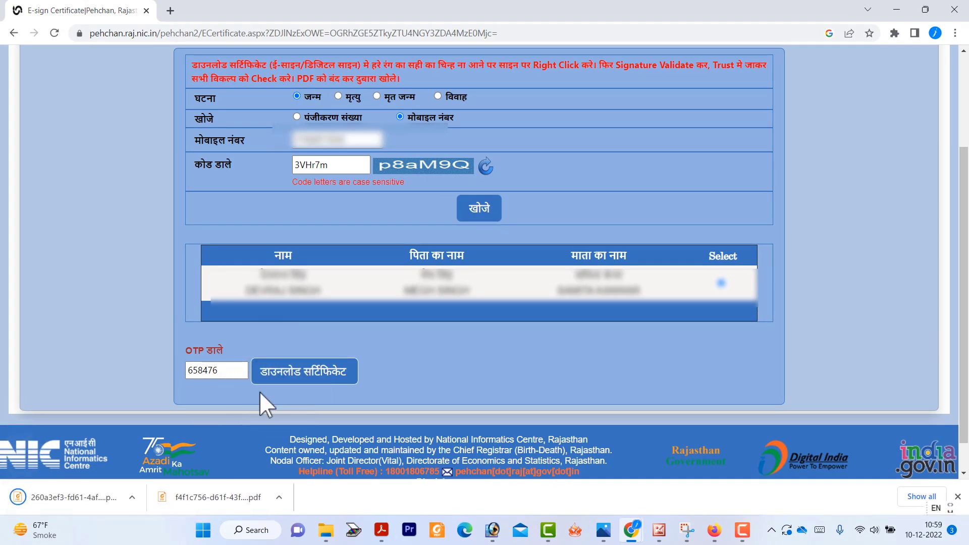
click(306, 392)
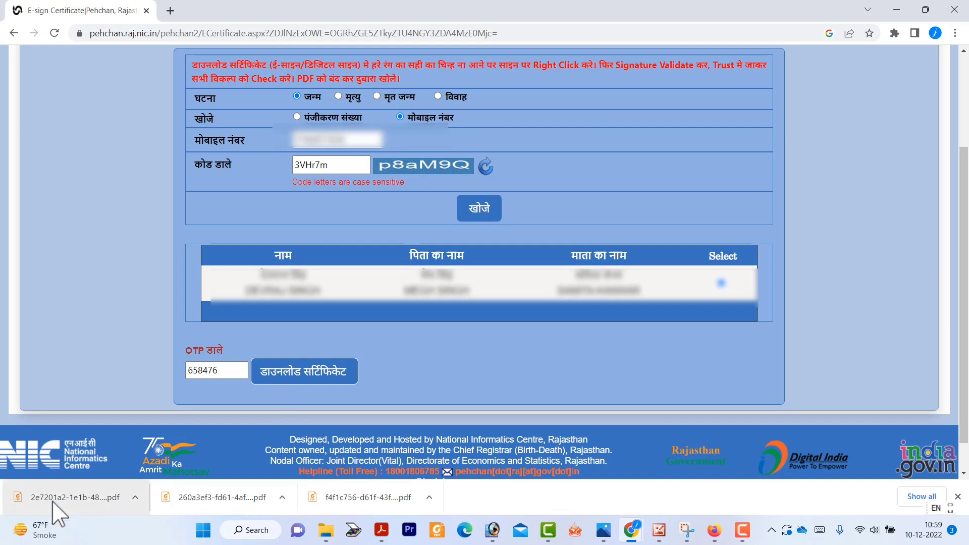
click(393, 499)
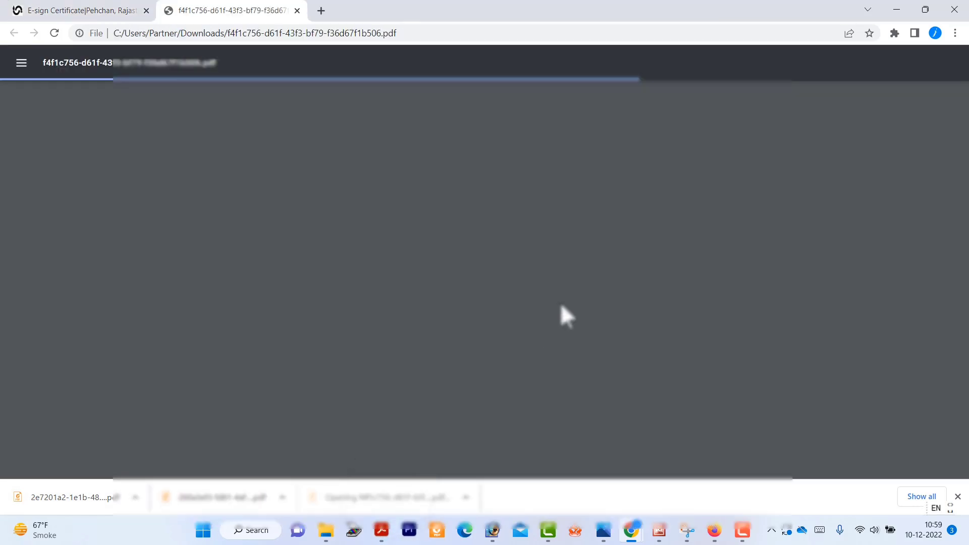
scroll(564, 302, down, 5)
scroll(564, 301, up, 5)
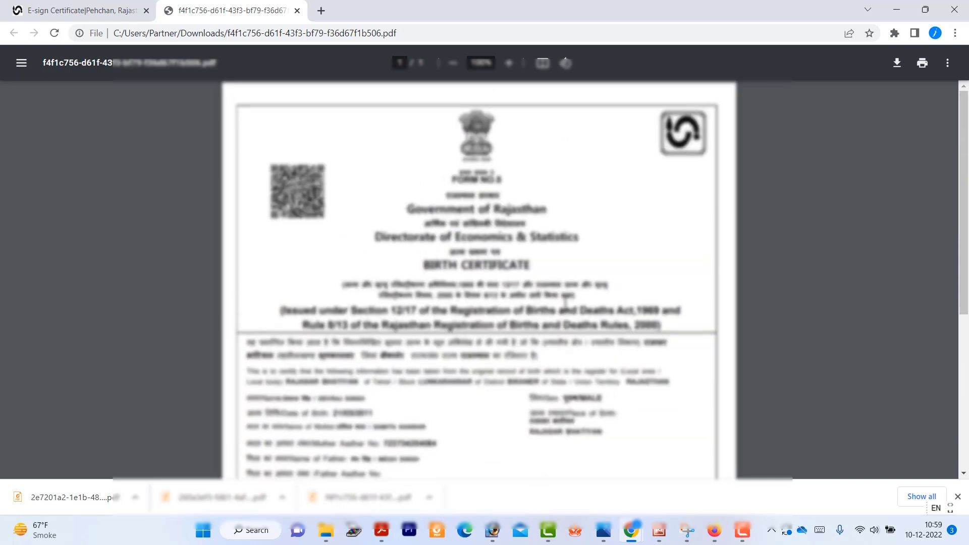
scroll(564, 302, down, 7)
scroll(564, 302, up, 7)
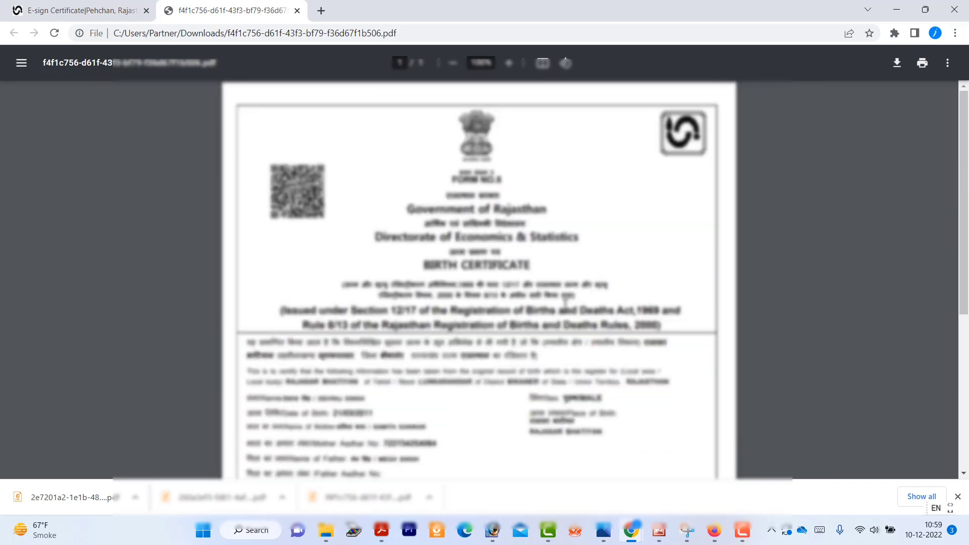